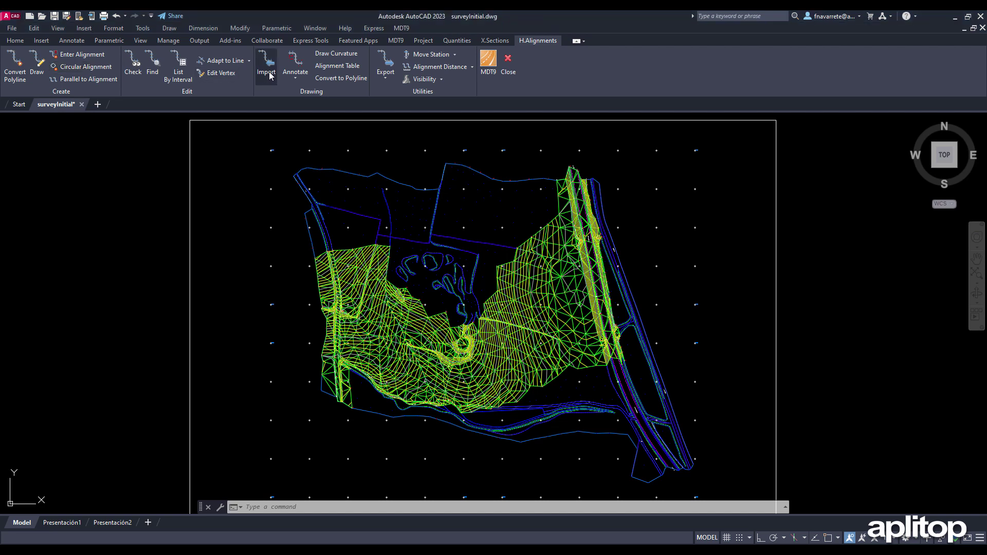
Step: Import the 421.090 m Alignment1.EJE alignment over the surveyed terrain mesh
key("Escape")
key("Escape")
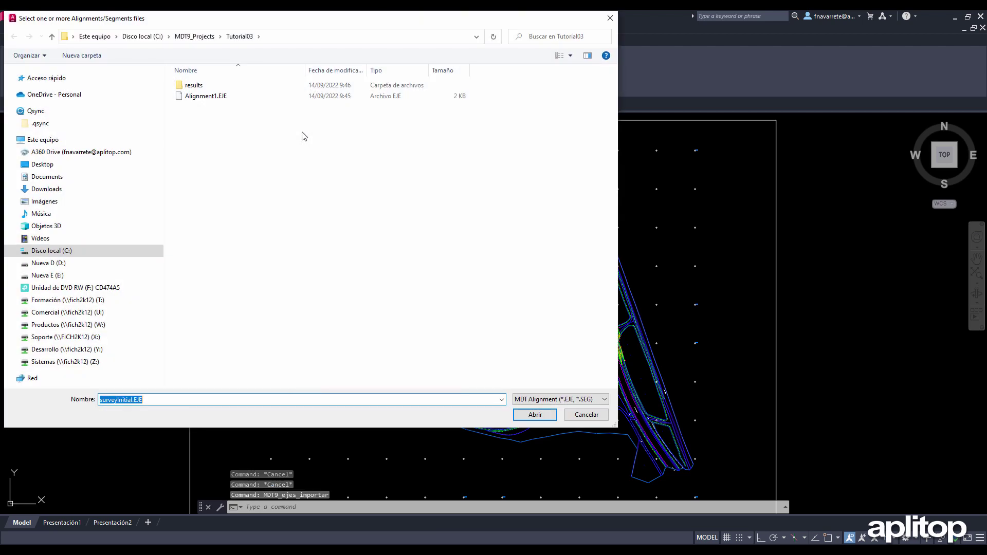
left_click(205, 95)
left_click(534, 415)
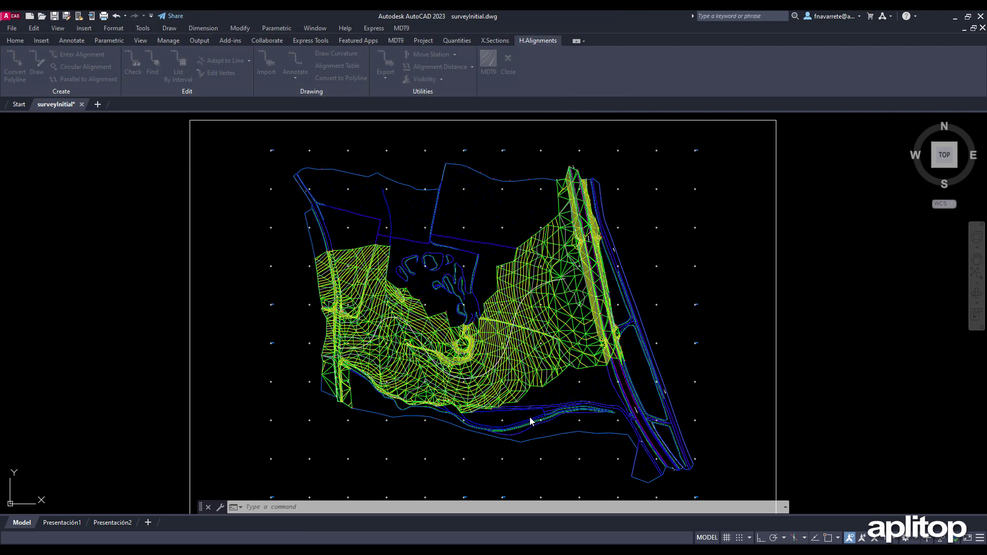
scroll(484, 305, "down", 2)
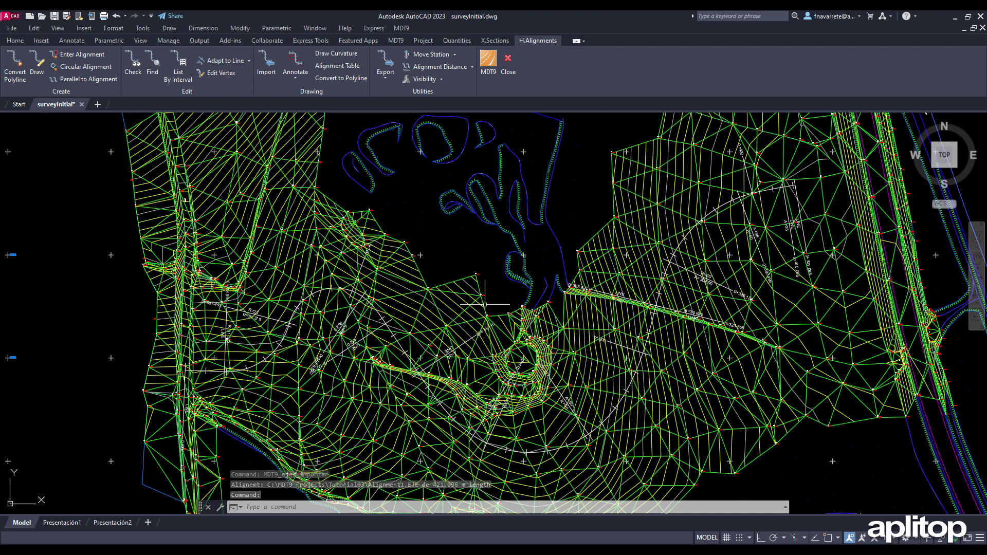
Step: Start cross sections on the alignment, cutting them from the CV-MAJOR and CV-MINOR layers
left_click(494, 40)
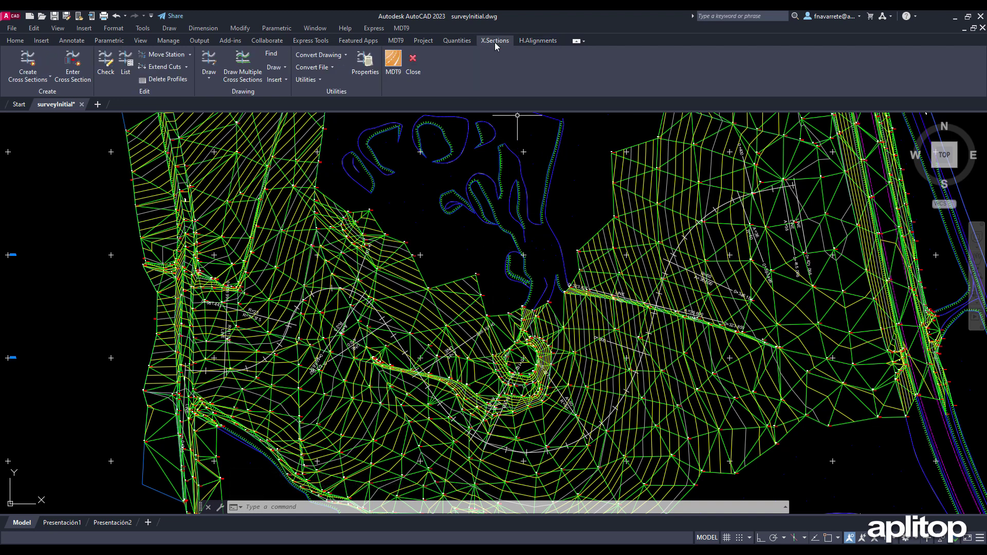
left_click(34, 64)
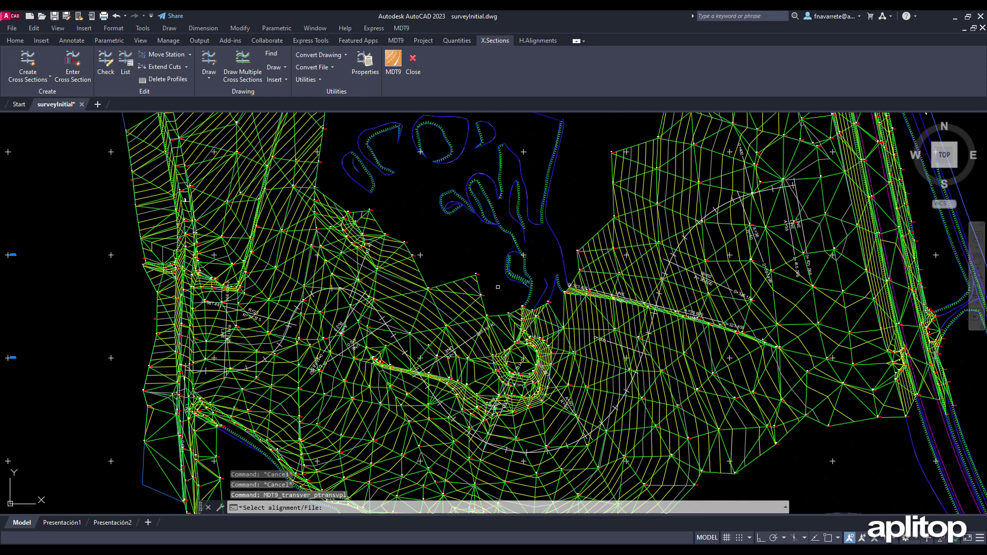
left_click(653, 317)
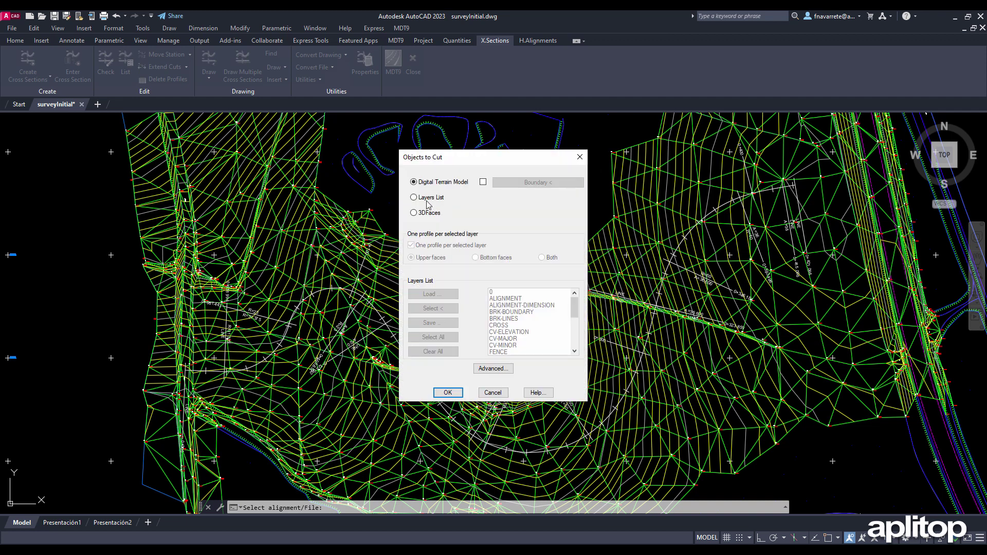
left_click(430, 199)
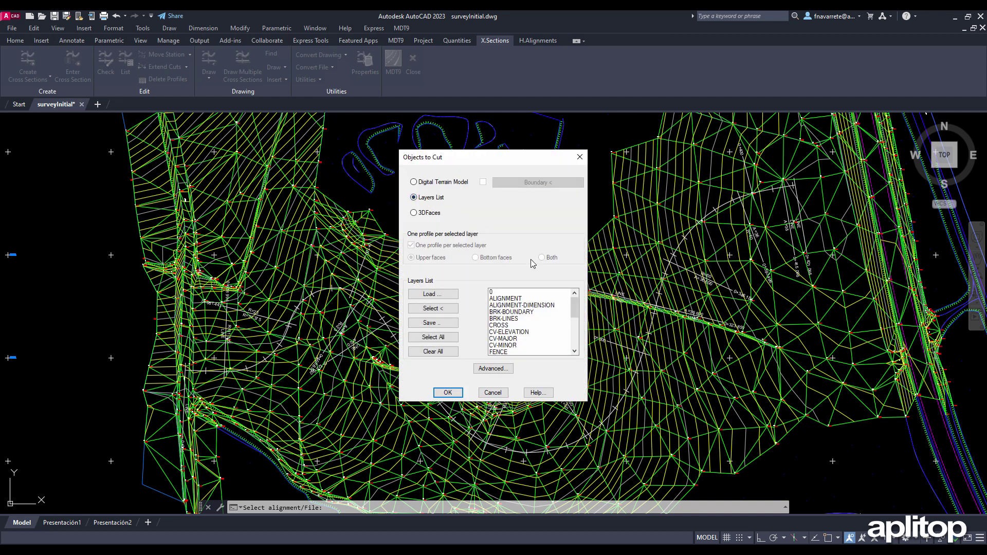
left_click(506, 339)
left_click(518, 346)
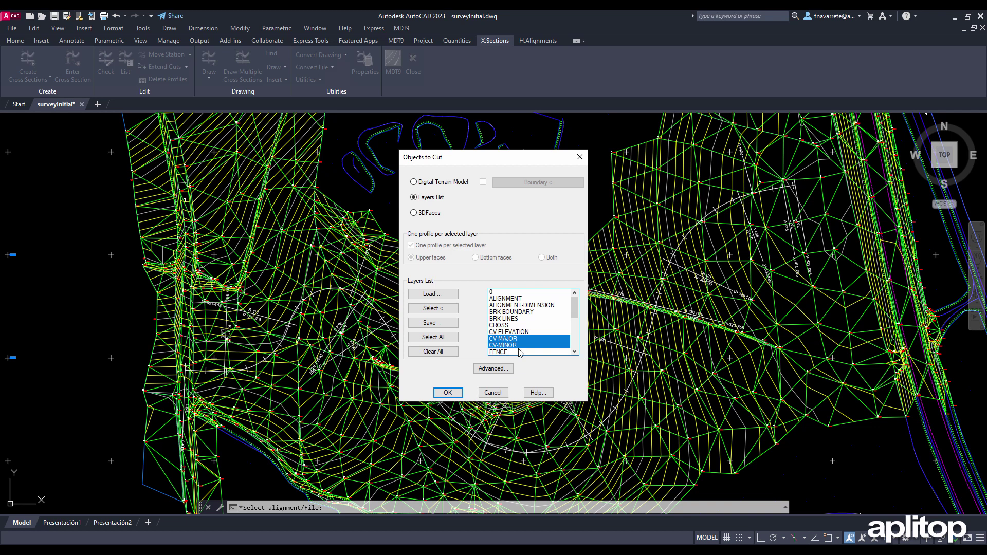
left_click(448, 392)
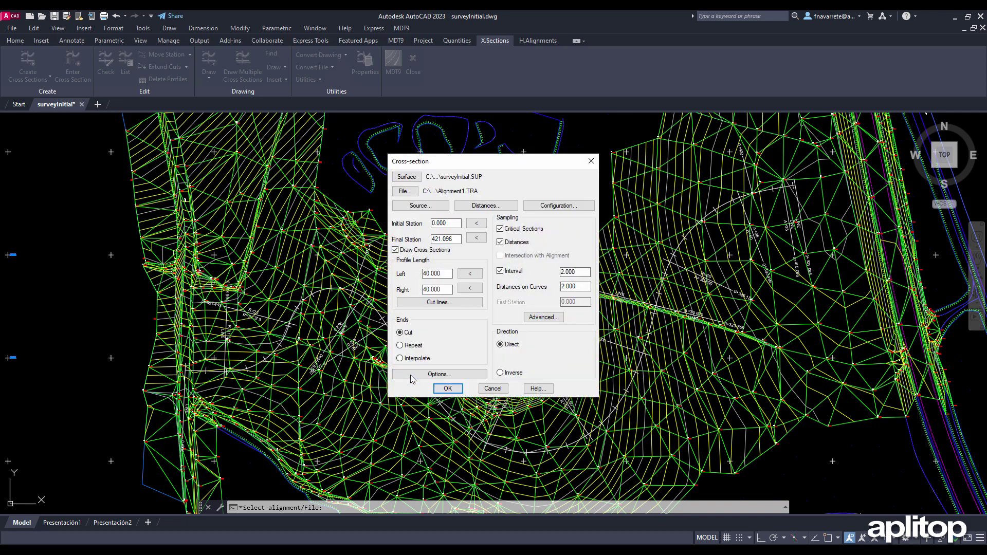
Step: Set a 5 m interval with 50 m left and right lengths and generate the sections
double_click(574, 272)
type("5")
double_click(437, 273)
type("5")
double_click(444, 289)
type("50")
left_click(448, 388)
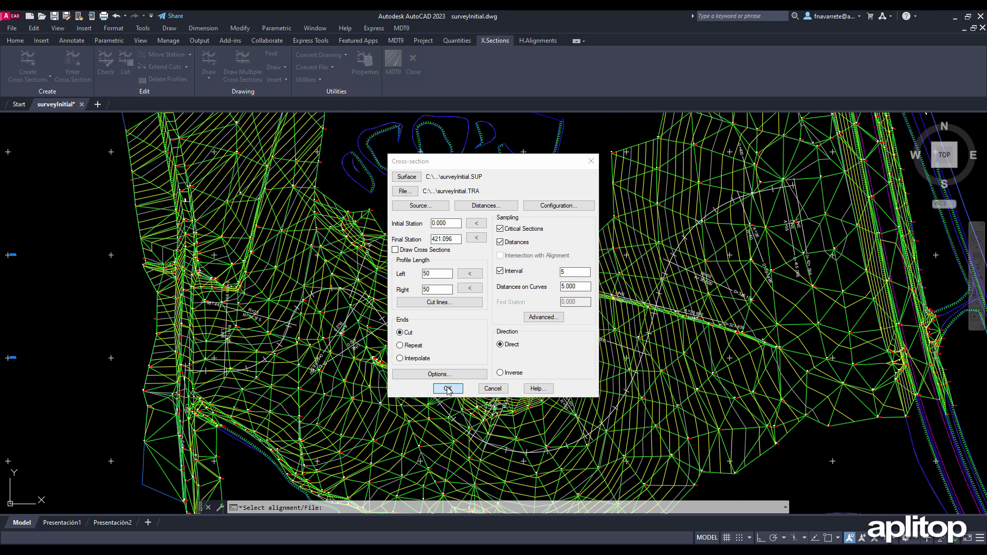
left_click(28, 63)
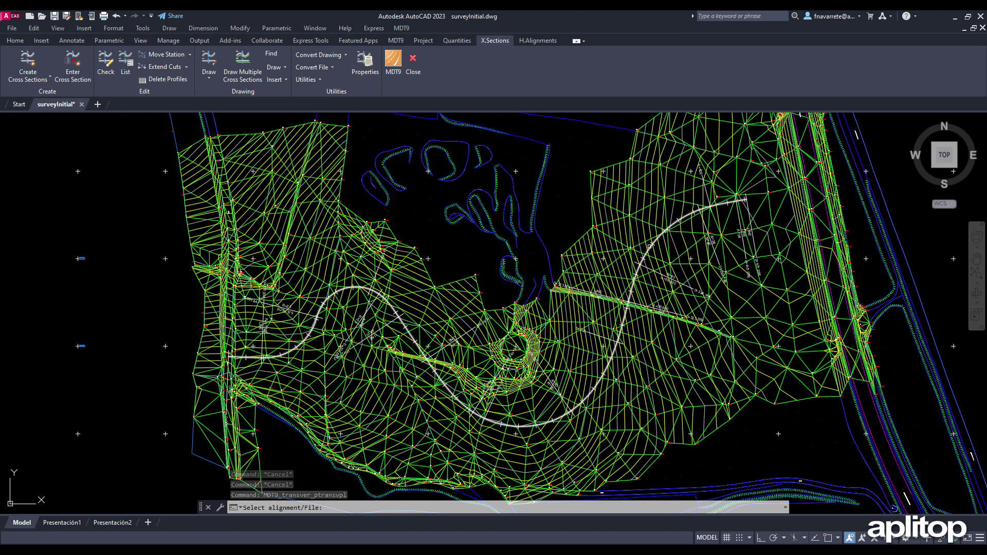
Step: Create cross sections of surface surveyFinal.SUP along the alignment, saved as surveyFinal.TRA
left_click(649, 314)
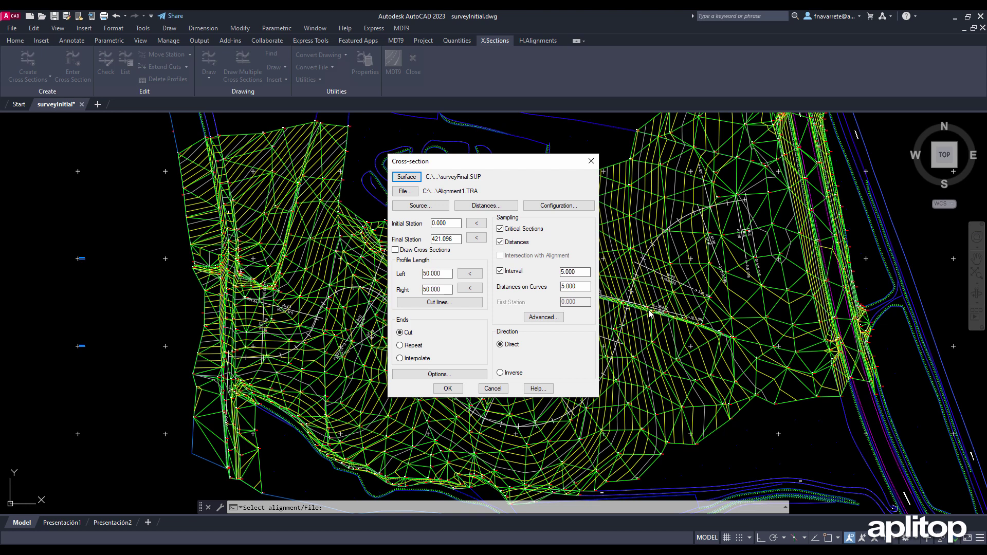
left_click(406, 191)
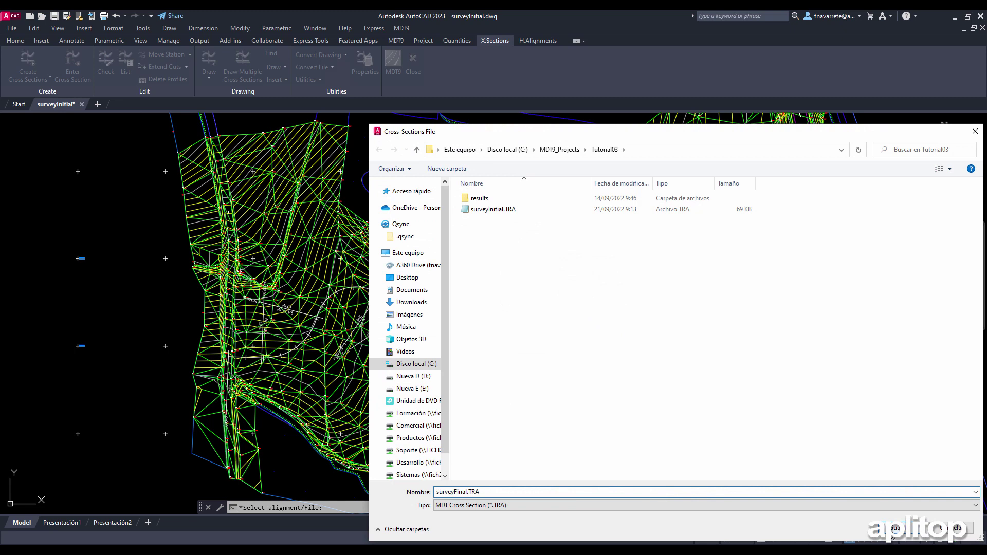
left_click(894, 529)
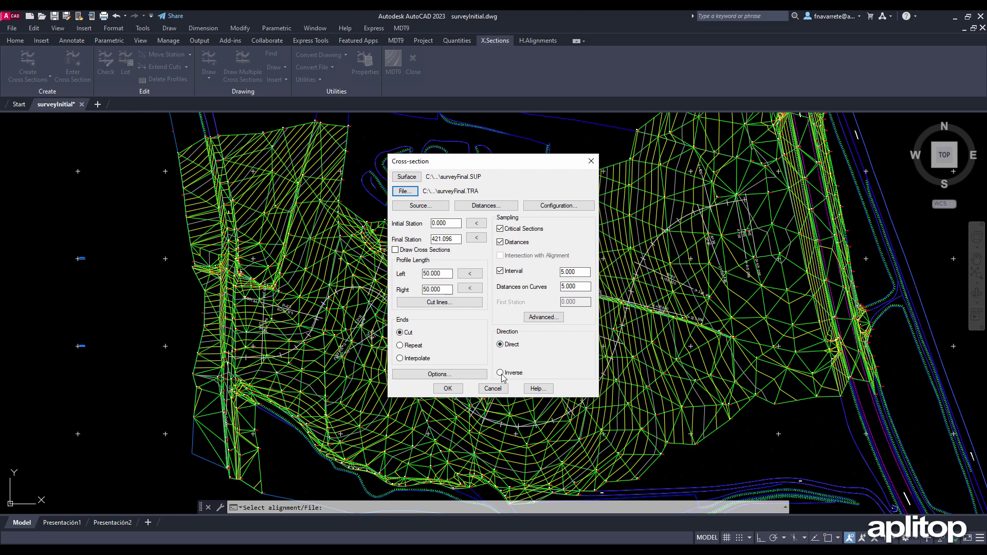
left_click(448, 389)
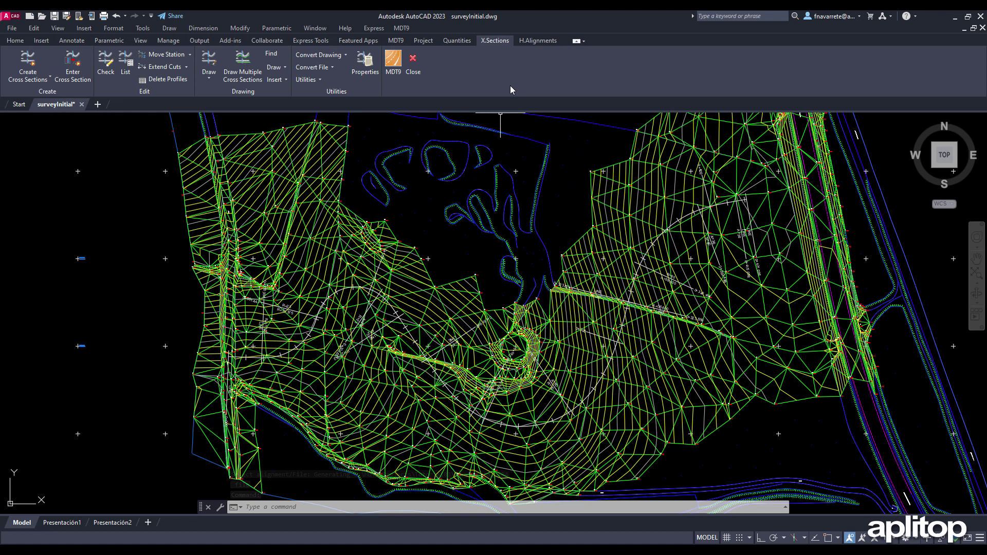
Step: Run Cross-Section Difference on surveyInitial.TRA versus surveyFinal.TRA with topsoil thickness 0.3
left_click(457, 42)
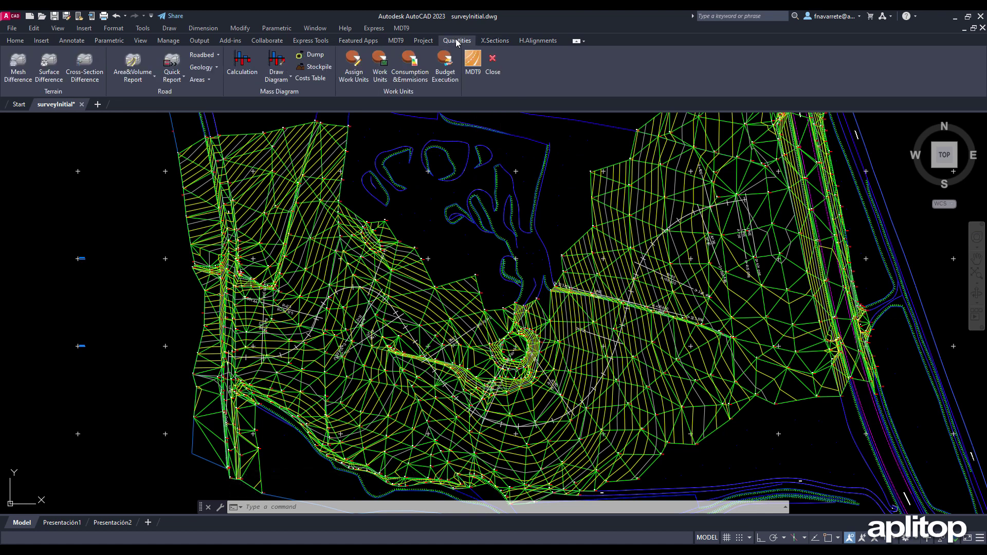
left_click(85, 72)
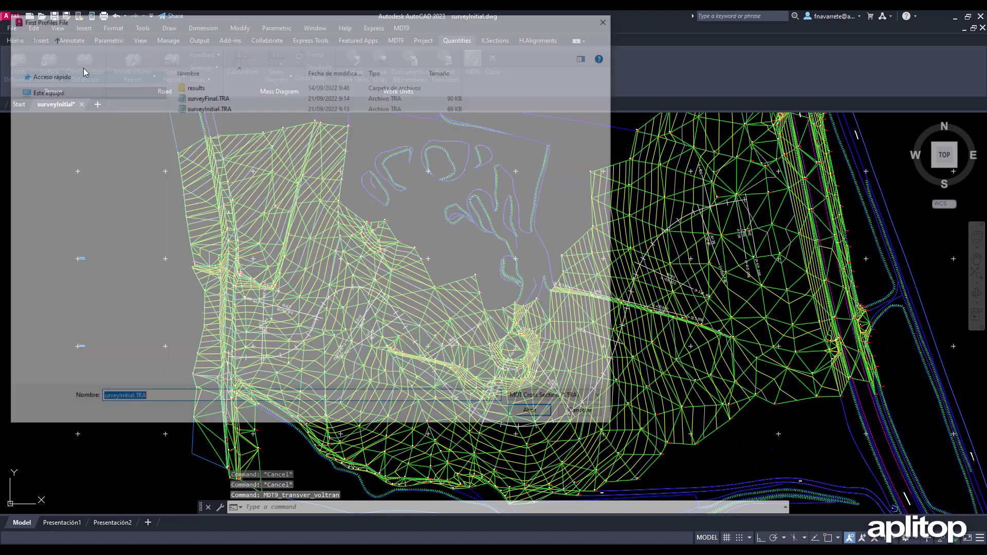
left_click(245, 108)
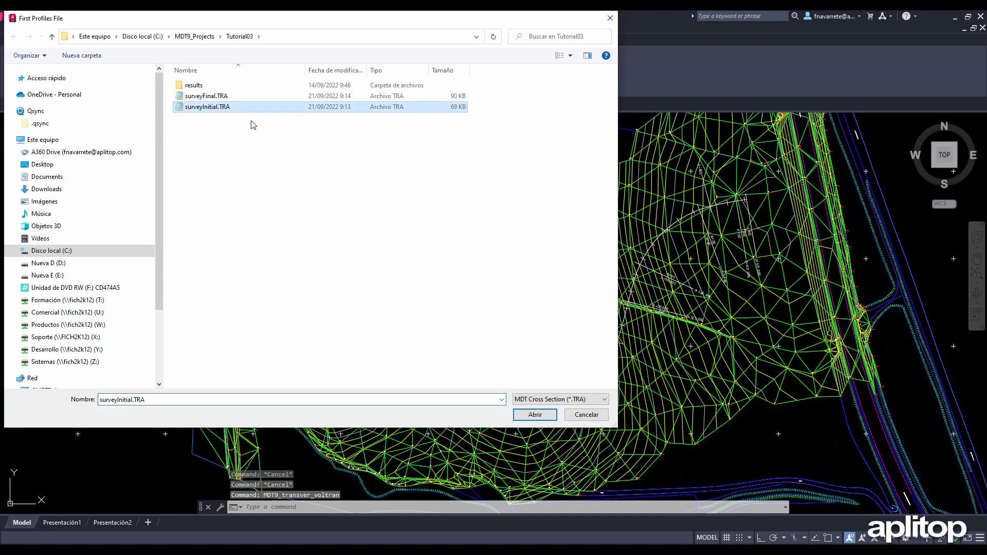
left_click(535, 414)
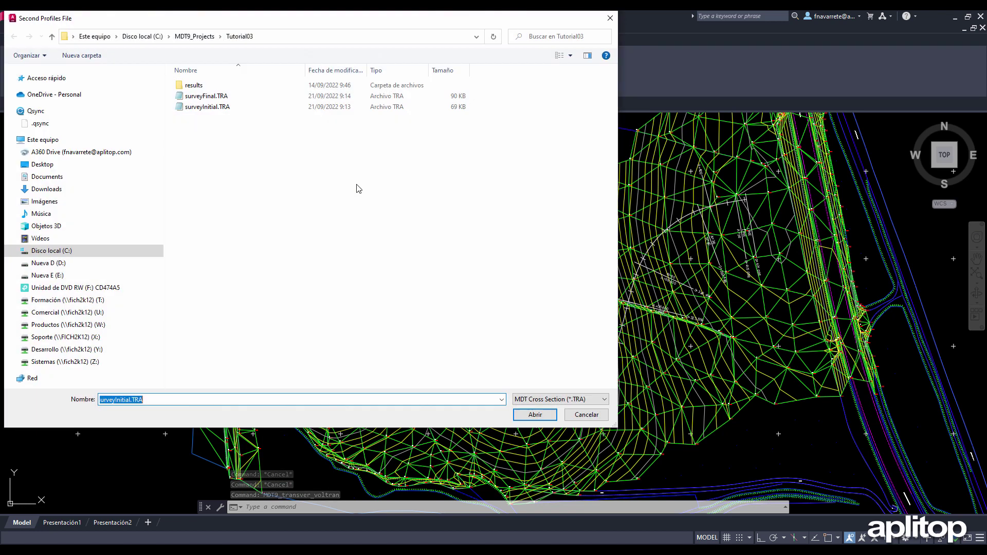
left_click(208, 96)
left_click(533, 415)
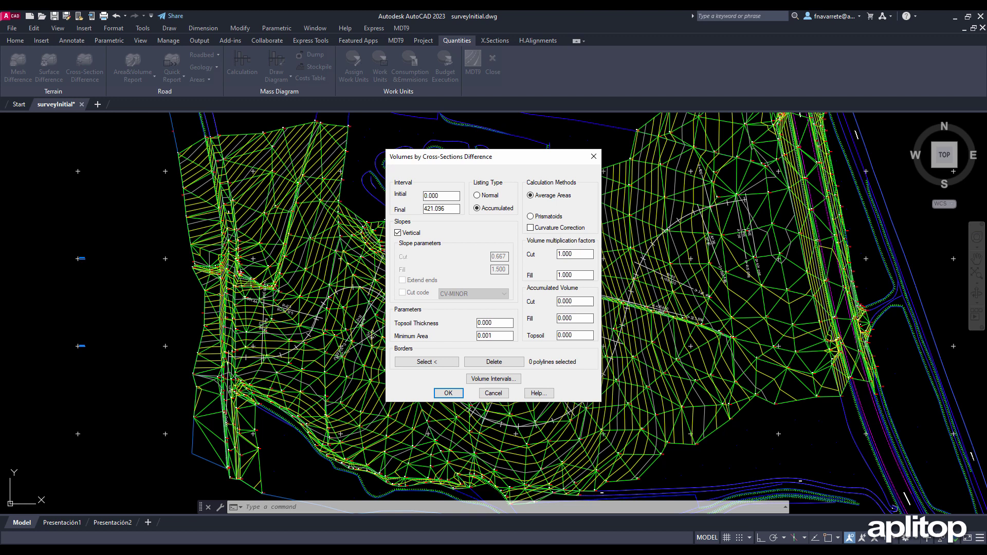
key("Tab")
type("0")
Step: Compute the volumes, review cut/fill totals and the per-station table, then proceed to drawing sections
left_click(448, 393)
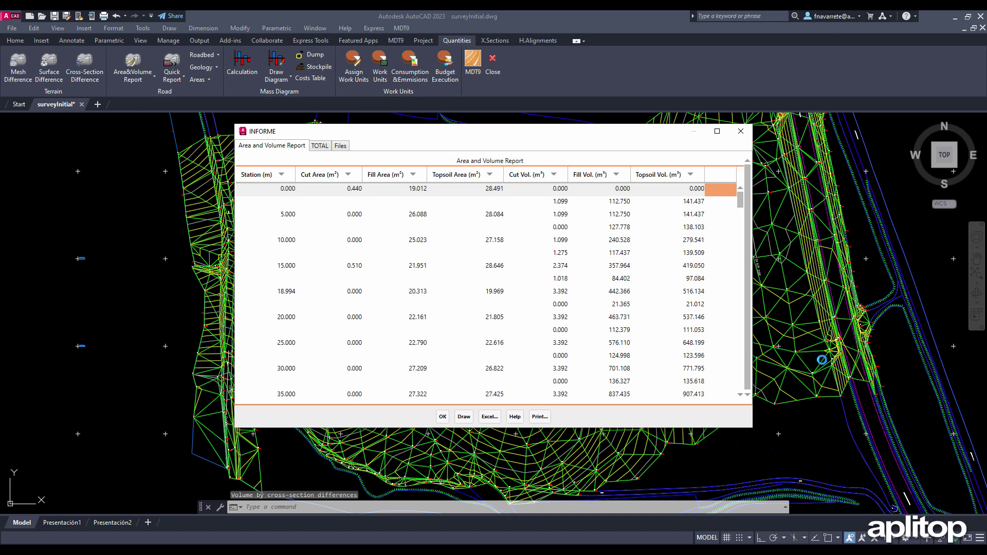
left_click(323, 147)
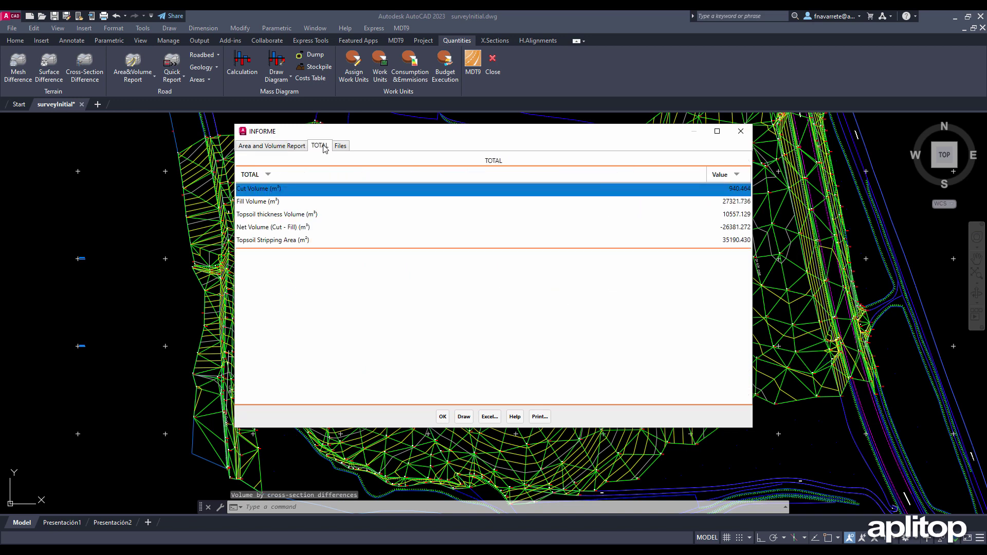
left_click(272, 145)
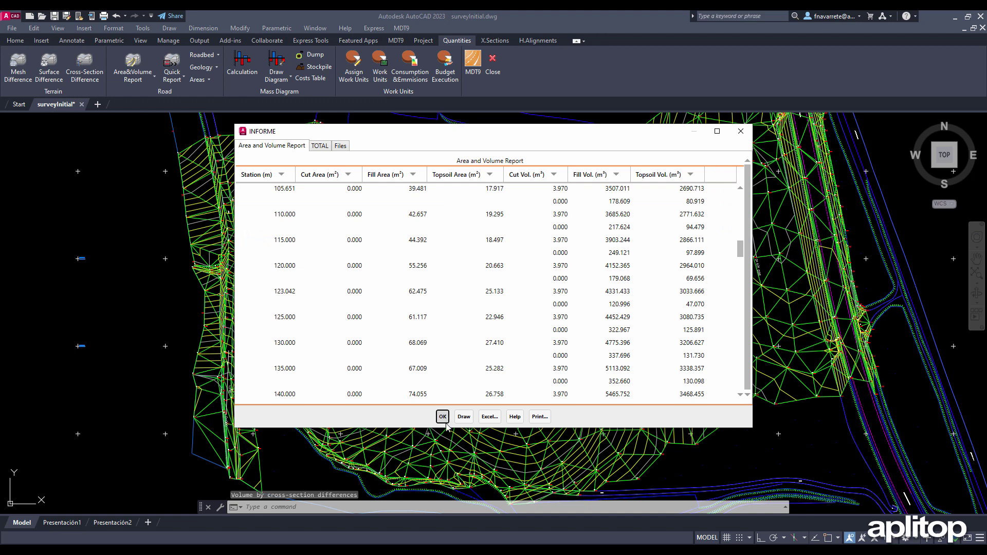
left_click(466, 417)
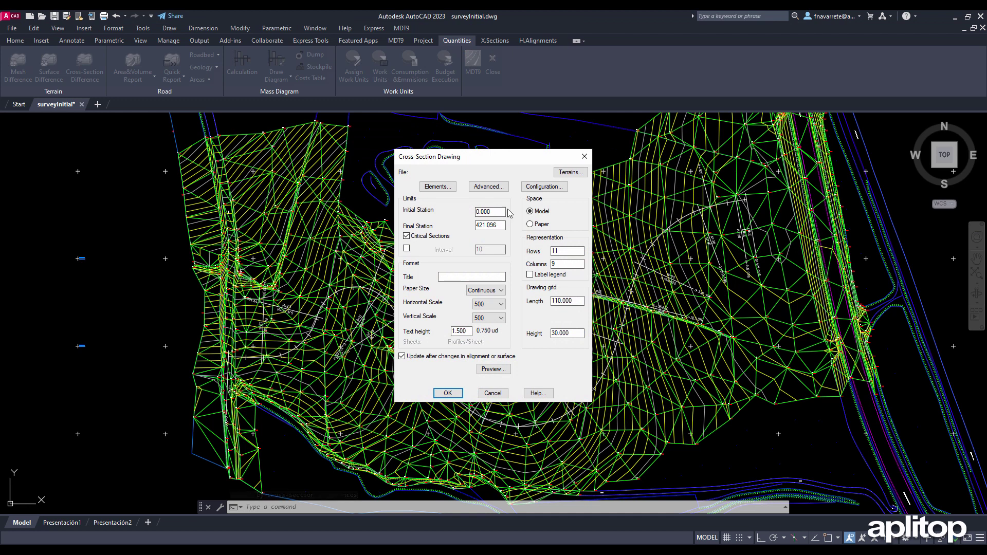
Step: Draw the cross-sections with a grid background, no roadbed layers, at the automatic origin
left_click(492, 186)
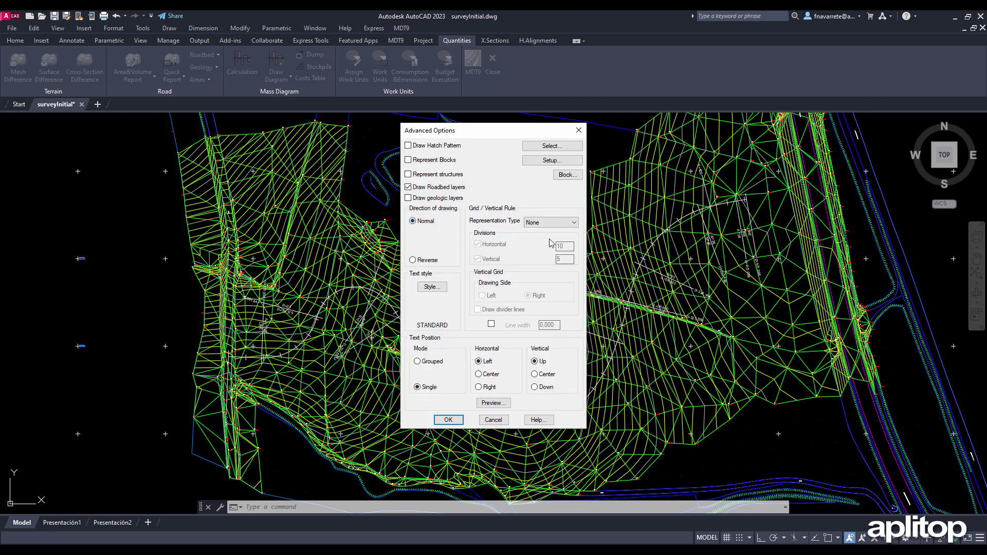
left_click(559, 226)
left_click(530, 238)
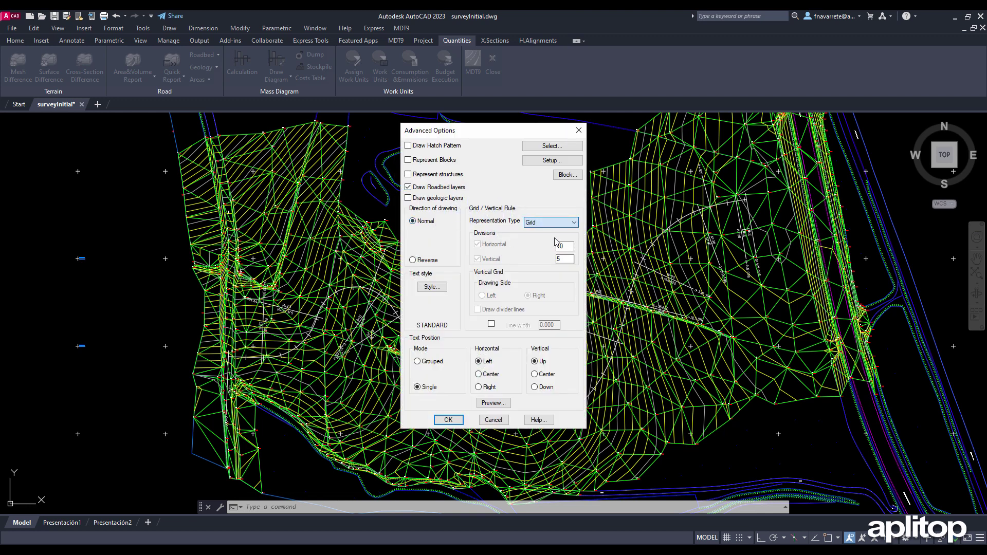
left_click(448, 420)
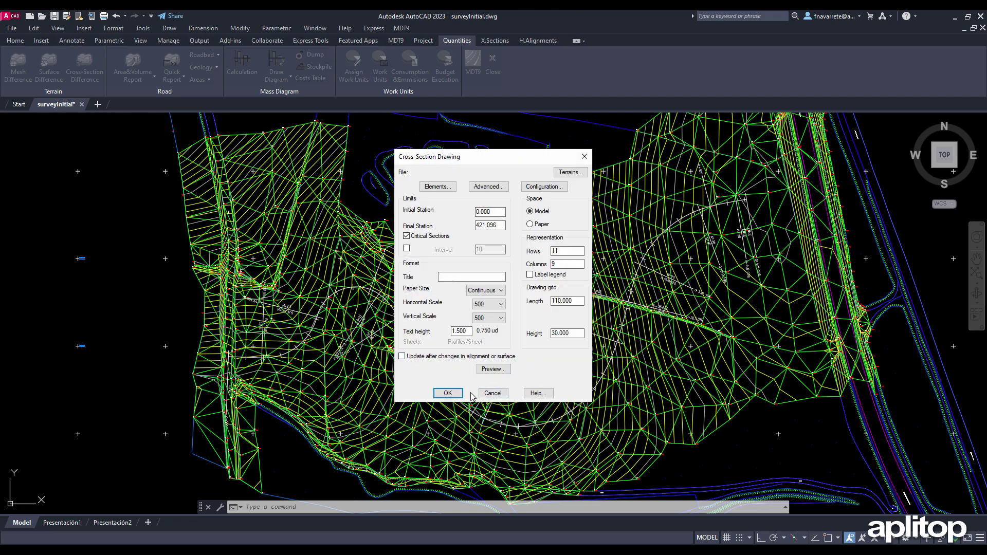
left_click(447, 394)
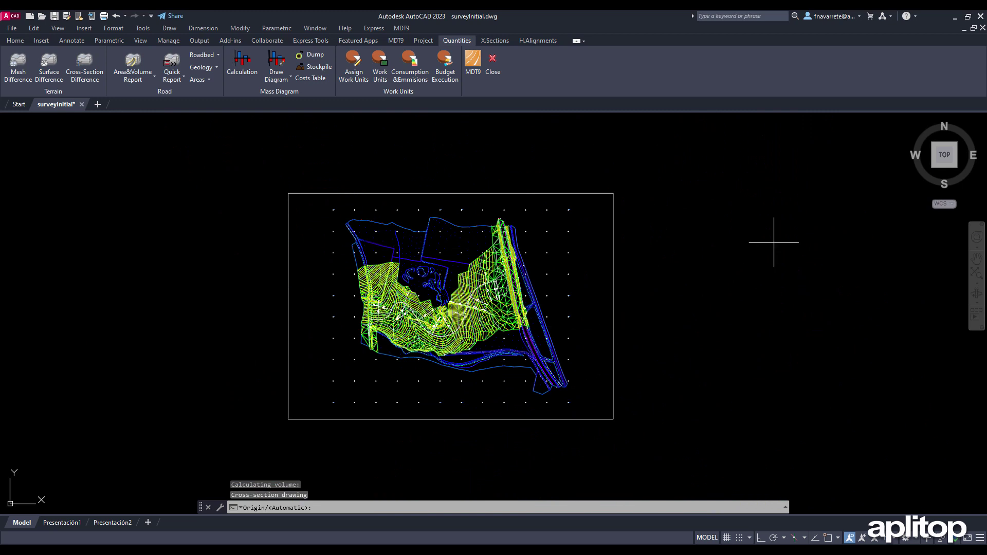
key("Return")
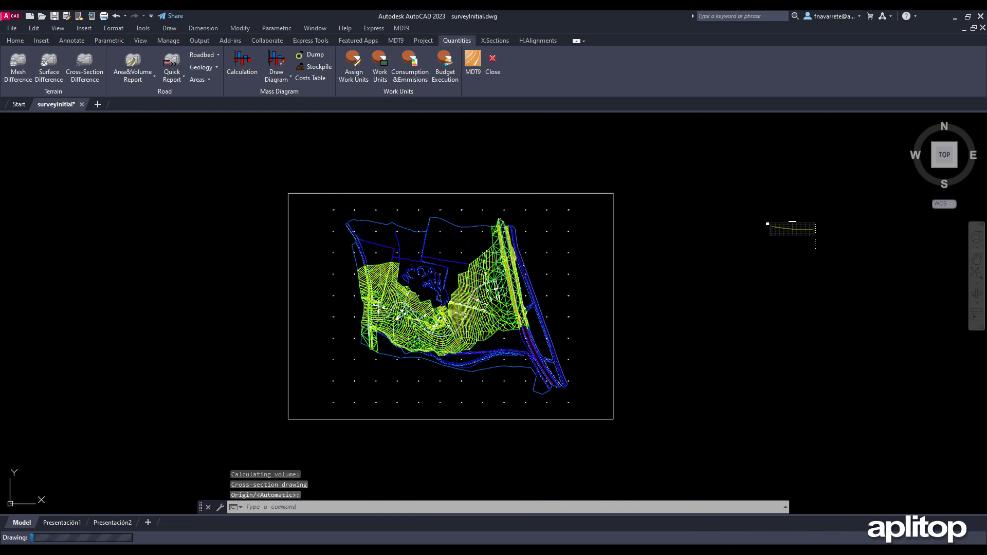
Step: Zoom and pan across the drawn sections to inspect Station 123.042 and its area values
scroll(926, 372, "up", 4)
scroll(778, 333, "up", 2)
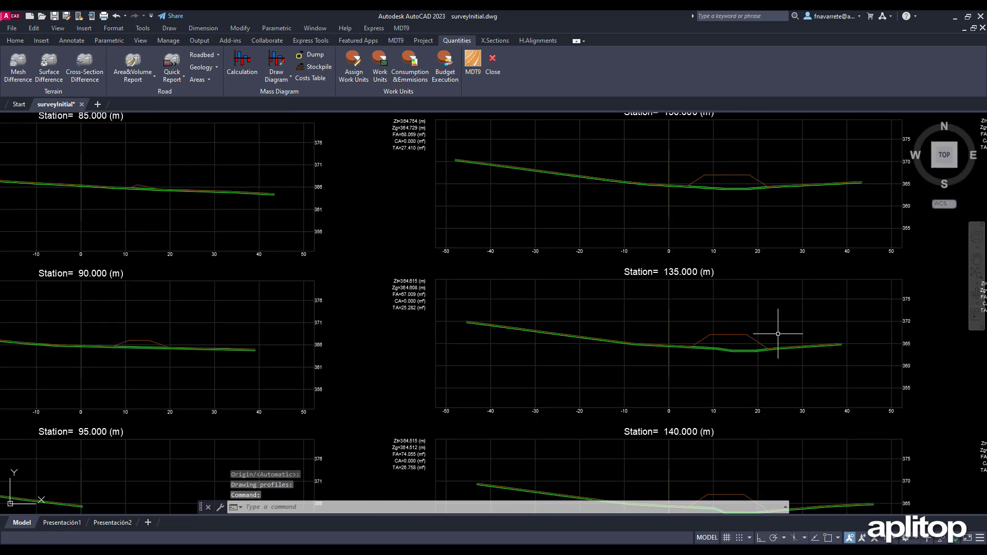
middle_click_drag(687, 276, 680, 369)
scroll(686, 324, "down", 4)
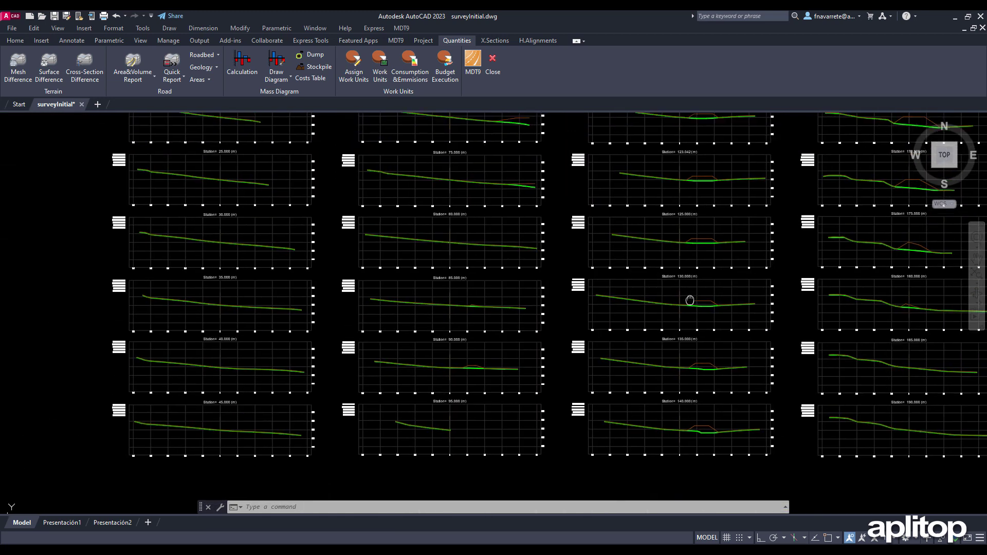
scroll(685, 312, "up", 2)
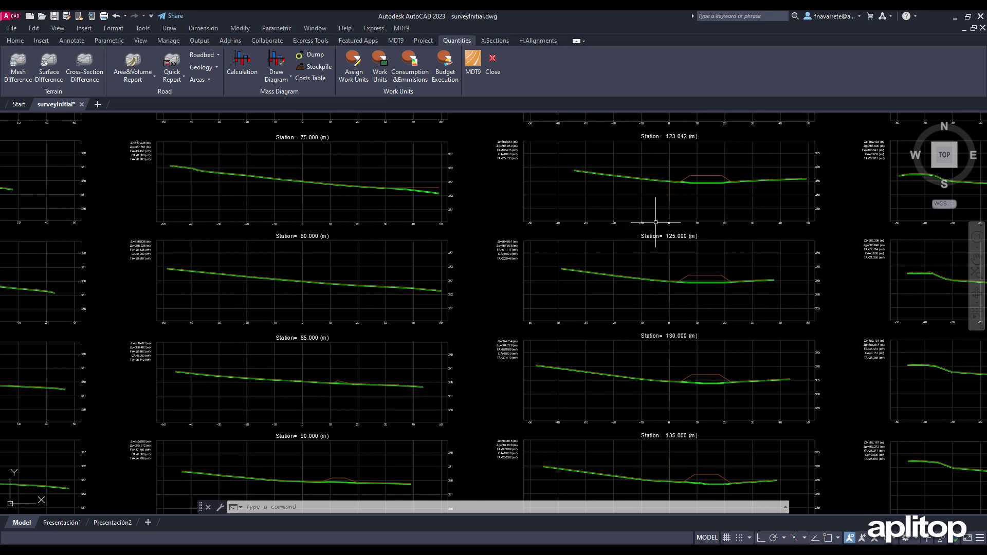
middle_click_drag(656, 223, 664, 322)
scroll(689, 277, "up", 4)
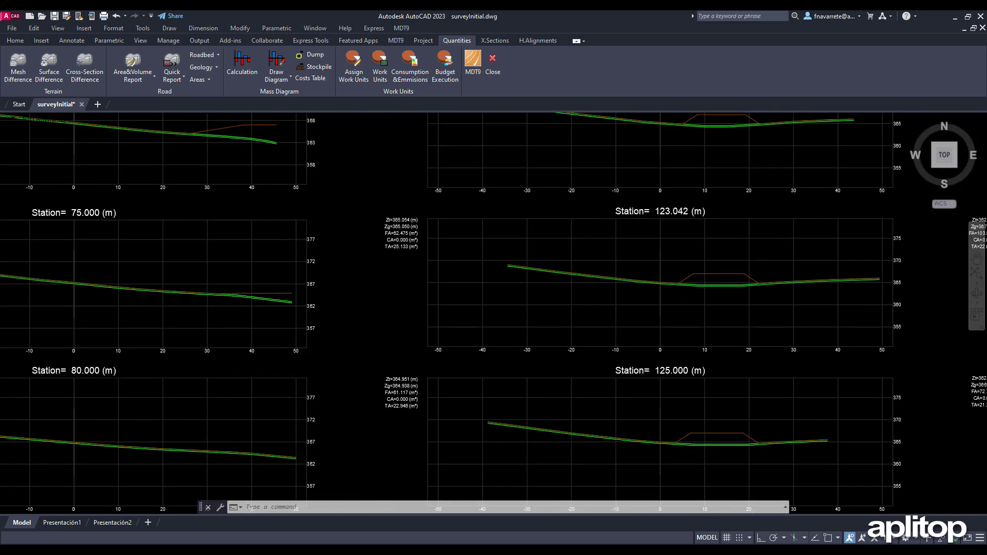
middle_click_drag(692, 276, 633, 277)
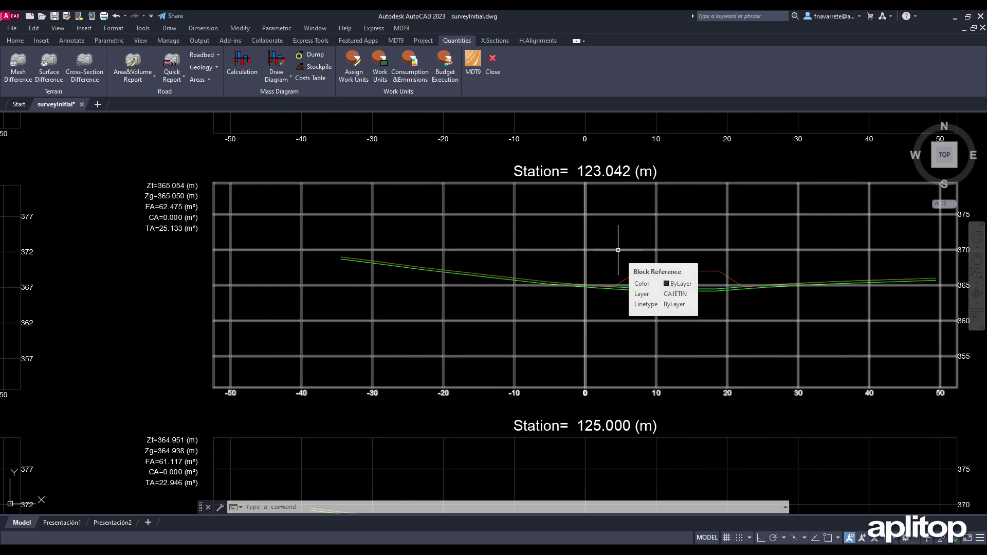
Step: Create a 0.5 cell-size mesh from surveyInitial.SUP and save it as surveyInitial.MDE
left_click(395, 40)
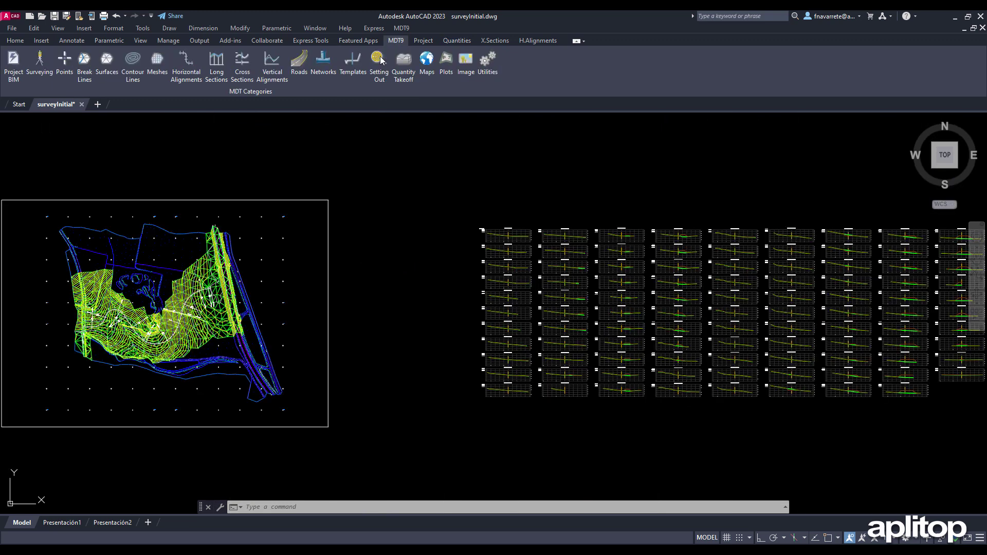
left_click(153, 69)
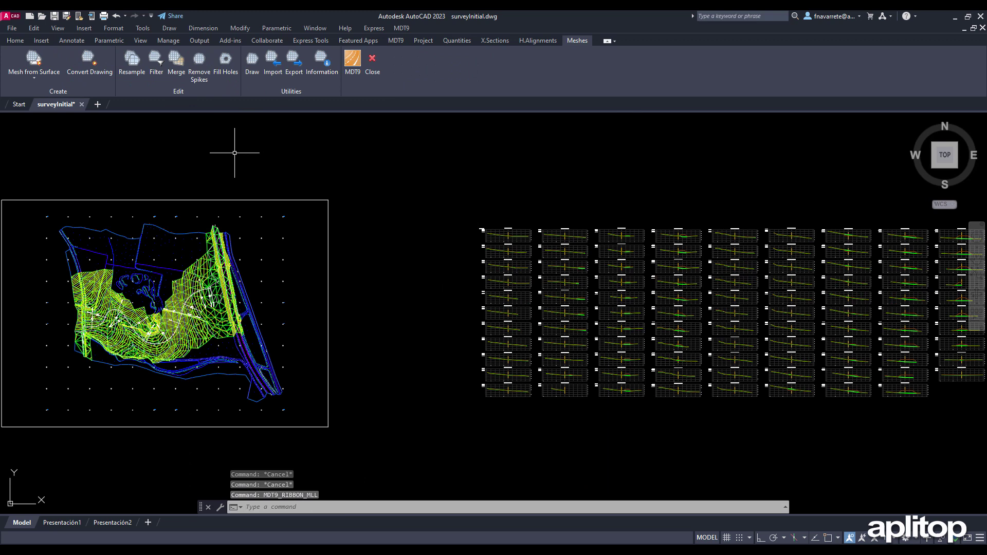
left_click(34, 61)
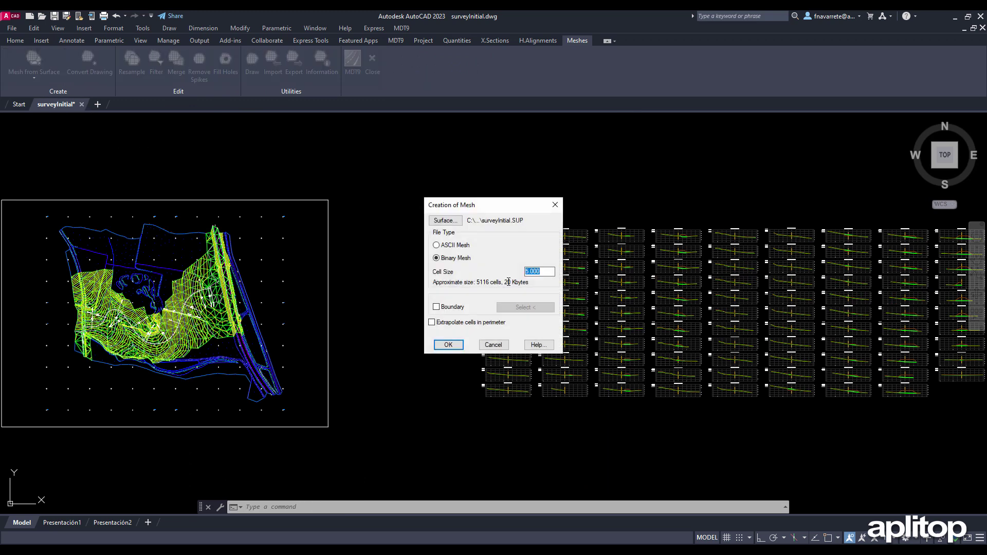
type("0.5")
left_click(454, 346)
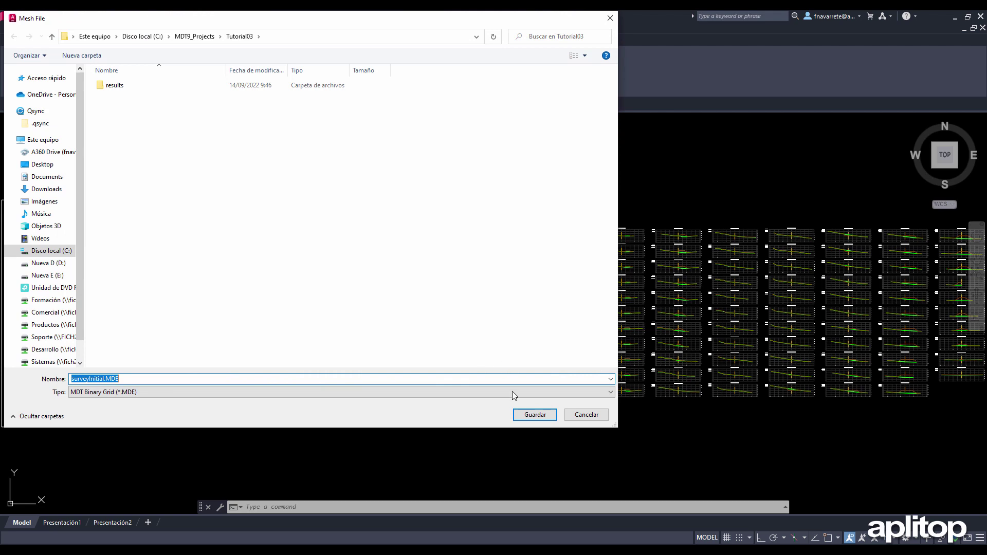
left_click(532, 417)
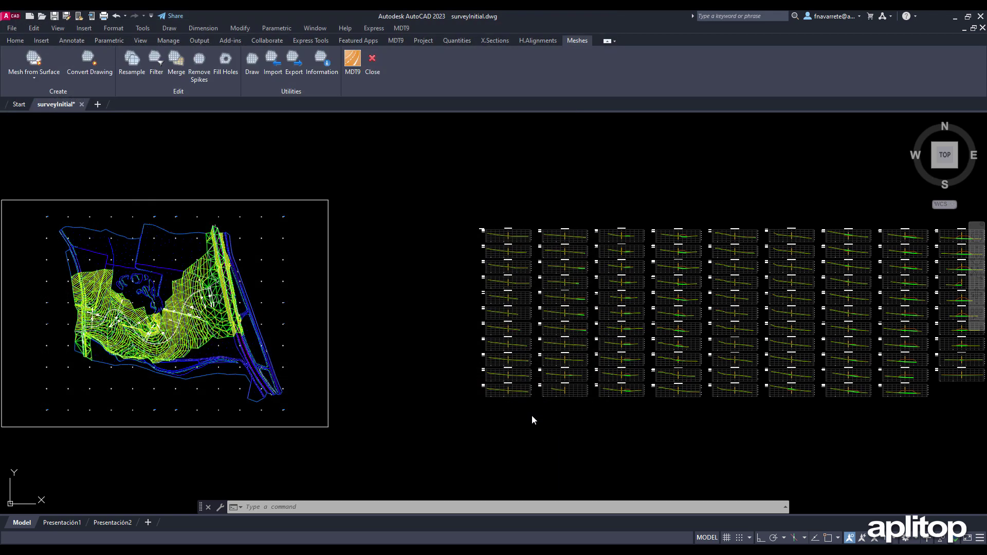
Step: Open the surveyFinal.dwg drawing
left_click(41, 16)
left_click(488, 216)
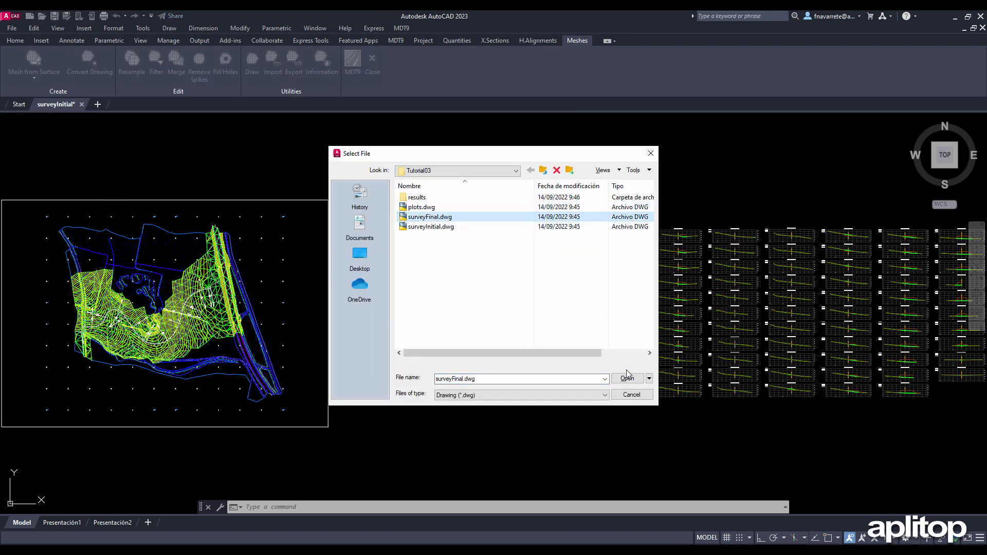
left_click(633, 378)
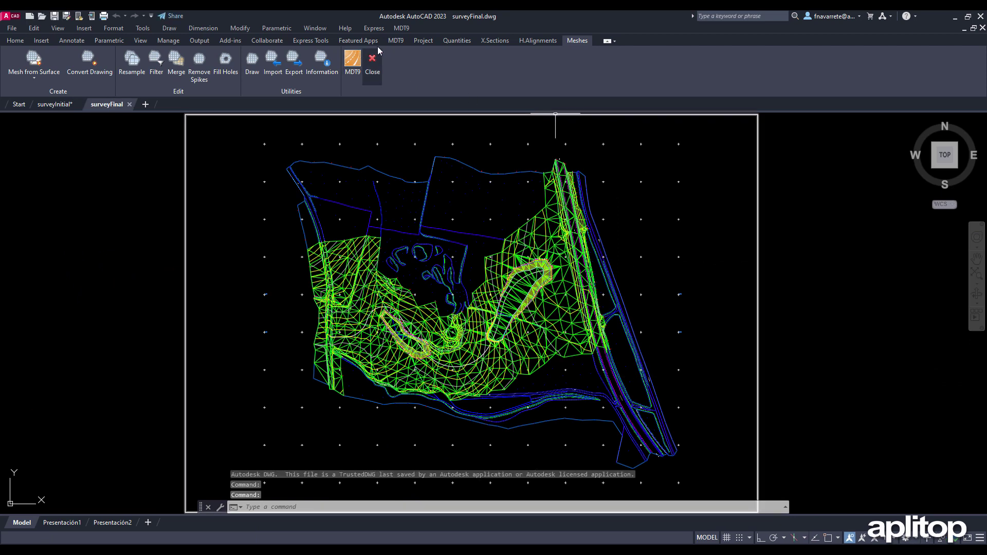
Step: Create a 0.500 cell-size mesh of the final surface and save it as surveyFinal.MDE
left_click(41, 62)
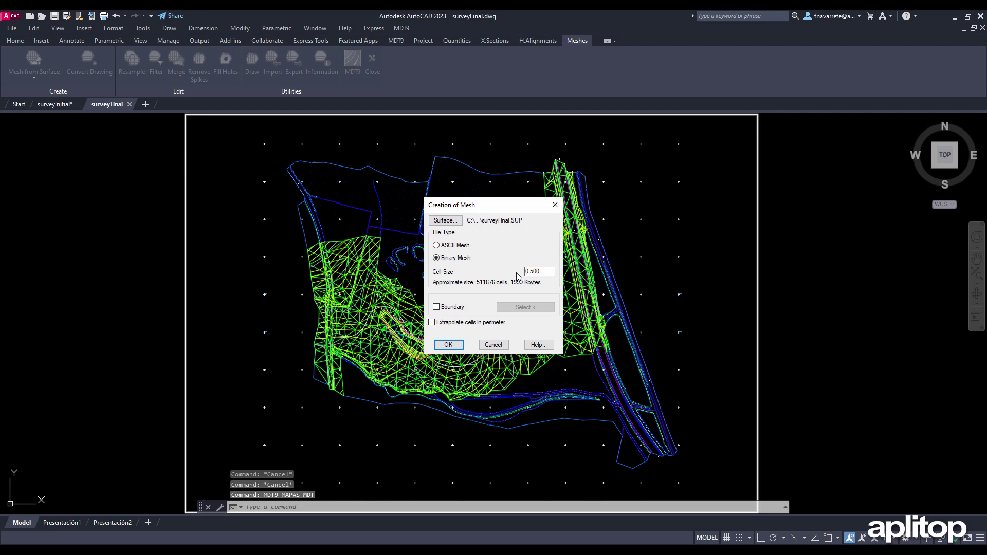
left_click(448, 345)
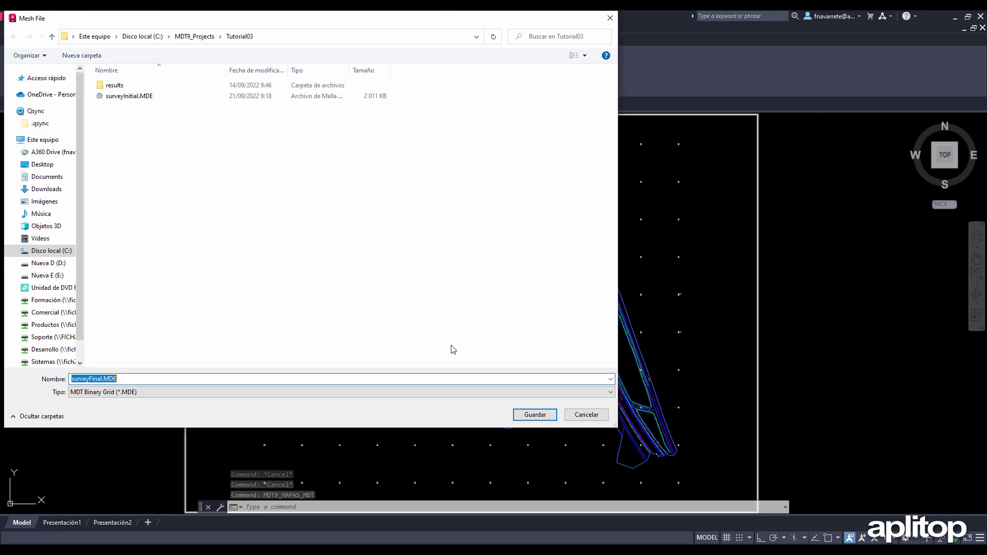
left_click(535, 415)
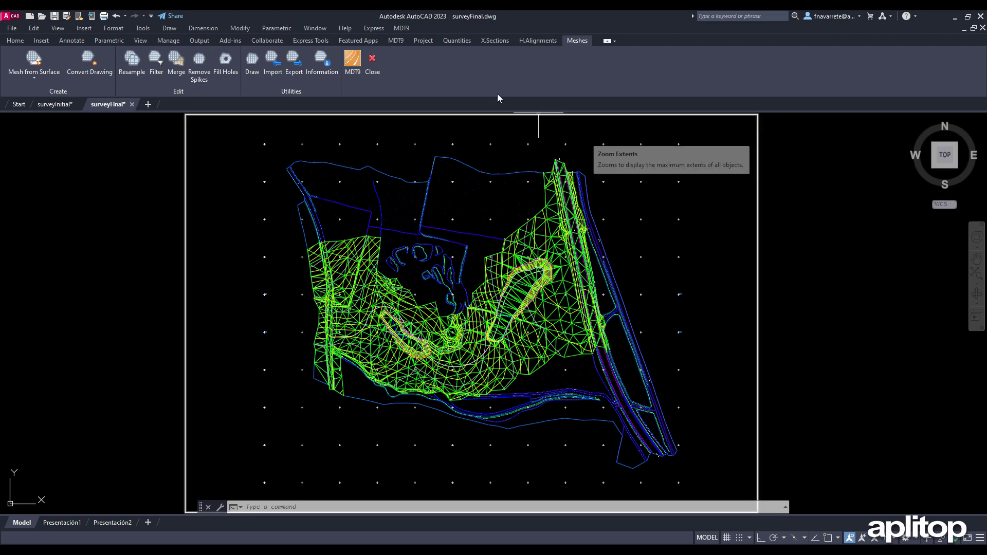
left_click(456, 40)
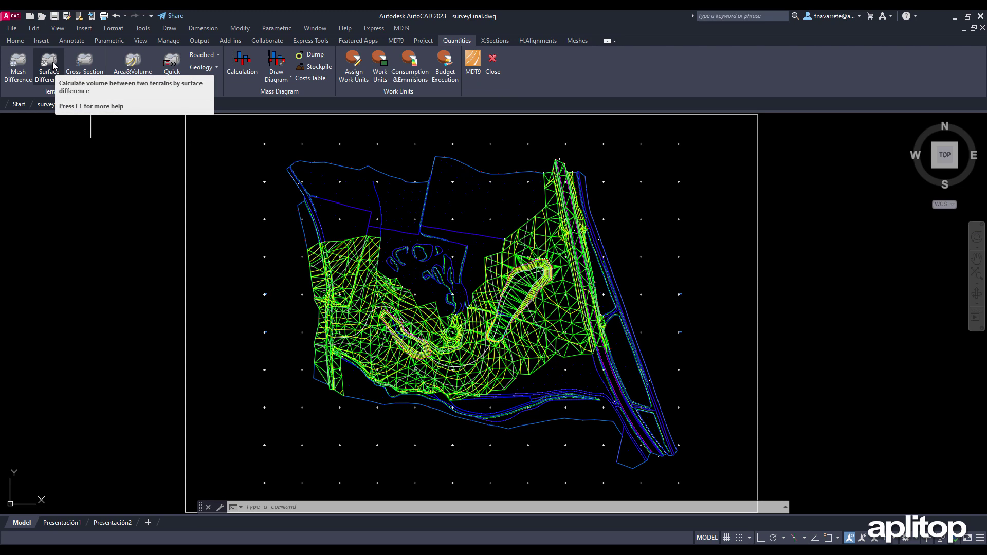
Step: Compute the mesh difference between surveyInitial.MDE and surveyFinal.MDE with default settings
left_click(15, 72)
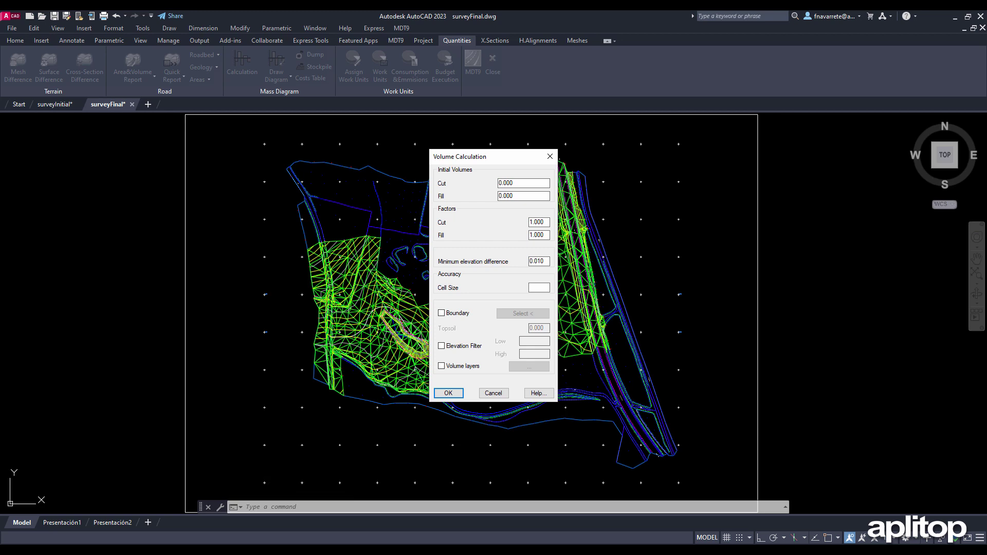
left_click(448, 394)
left_click(191, 107)
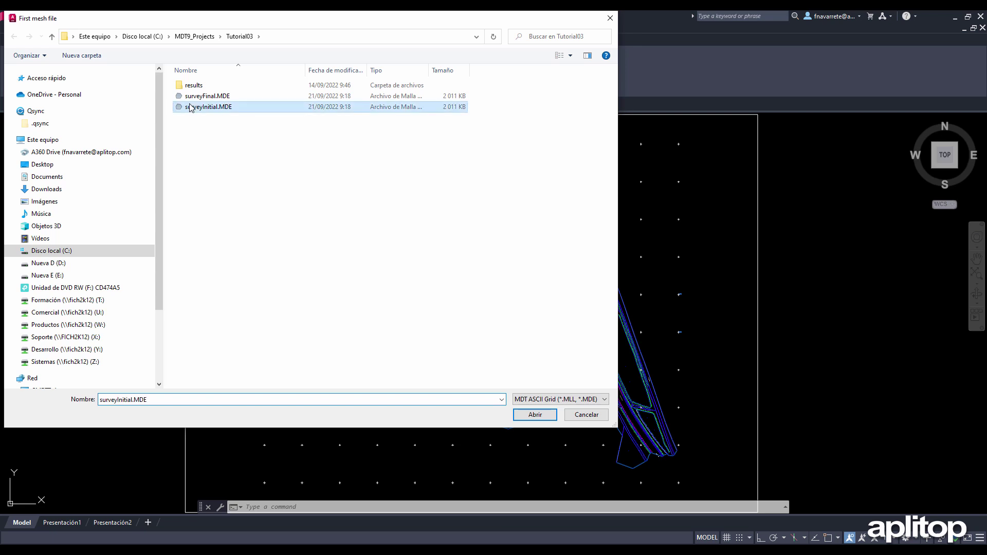
left_click(535, 414)
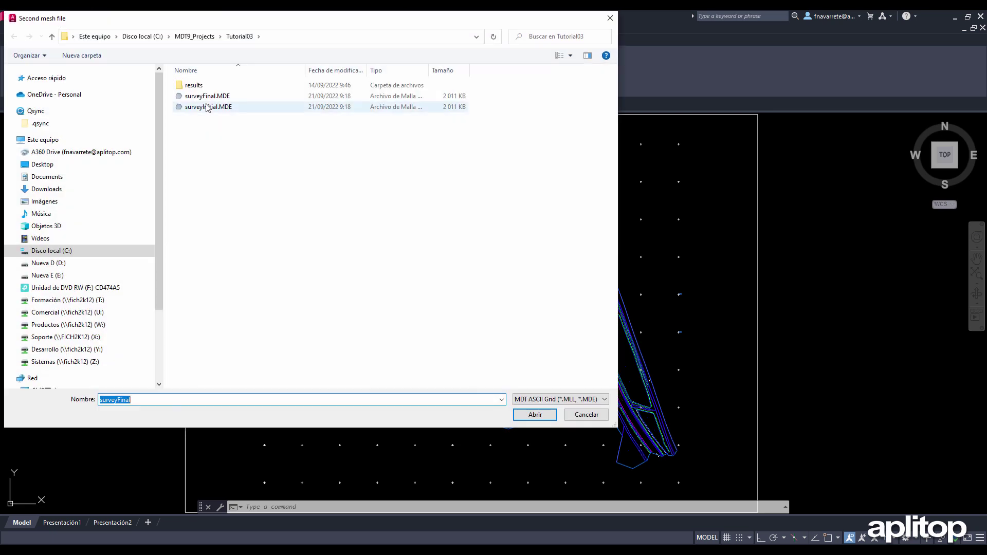
left_click(206, 96)
left_click(535, 415)
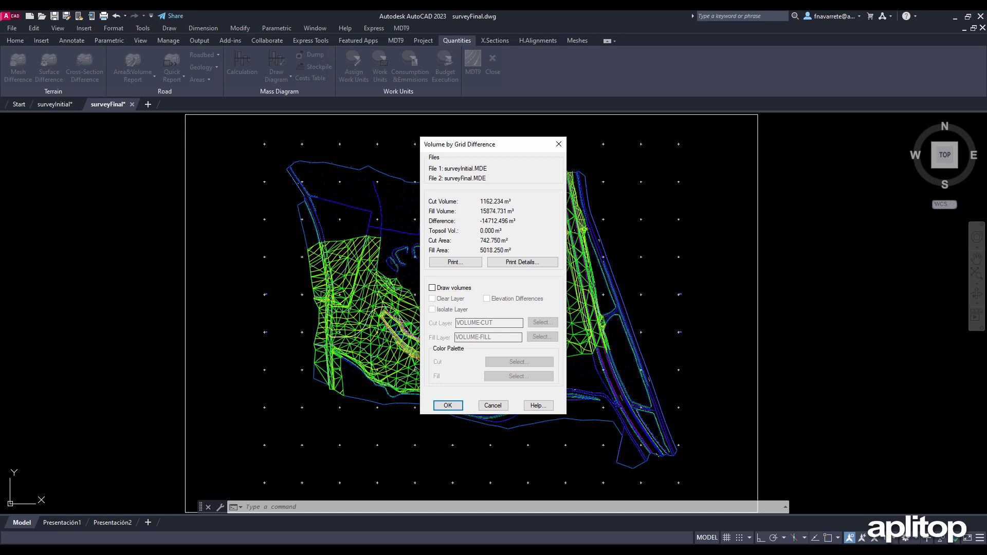
Step: Draw the cut/fill volumes on isolated layers (1162.234 m³ cut, 15874.731 m³ fill)
left_click(432, 288)
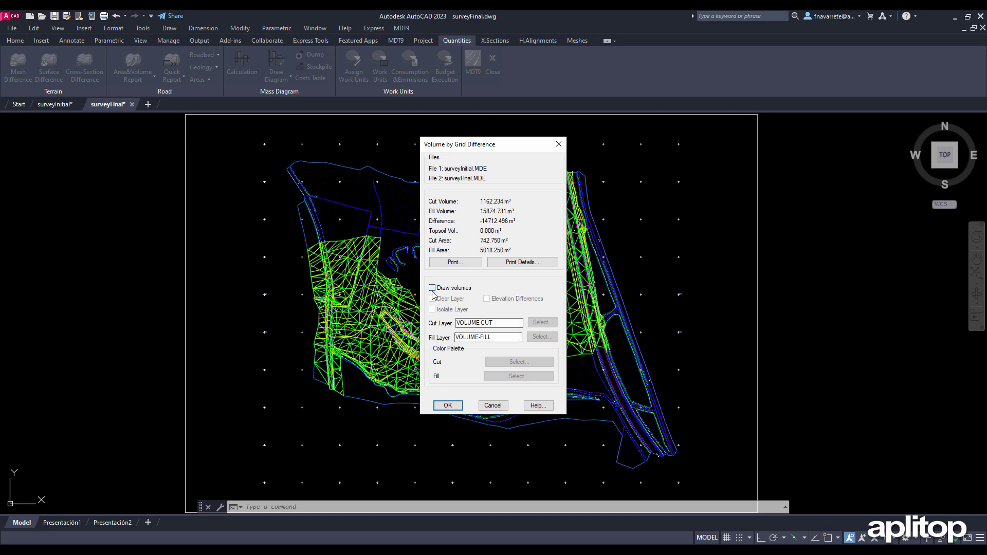
left_click(432, 309)
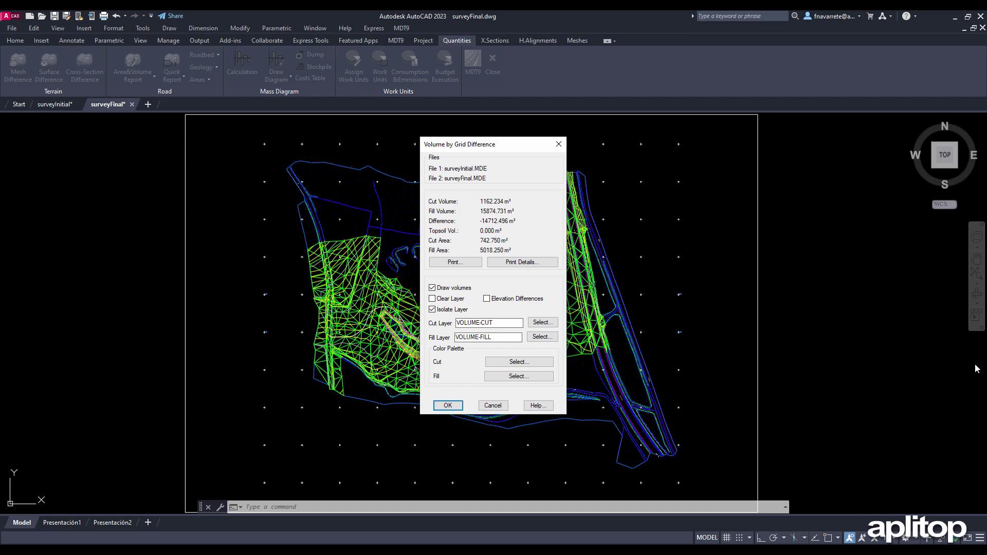
left_click(446, 406)
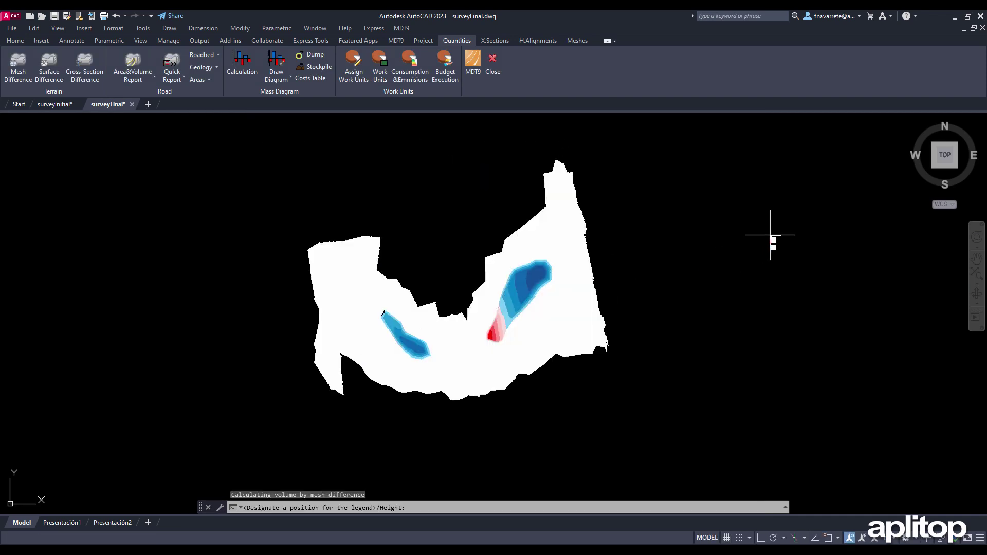
Step: Place the 'Volume Calculation (m)' legend to the right of the cut/fill map and frame the whole map
left_click(606, 221)
scroll(607, 225, "up", 5)
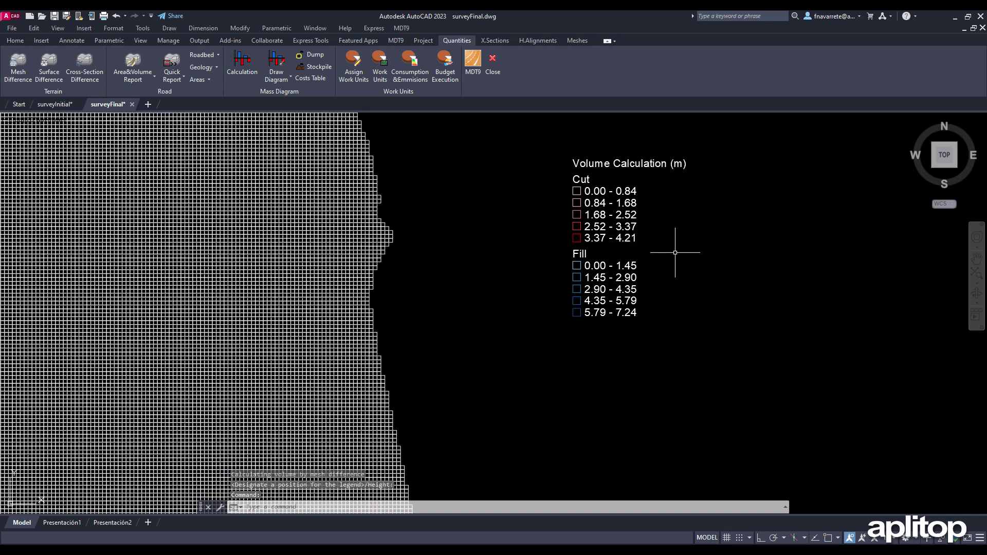
scroll(675, 252, "down", 3)
scroll(462, 379, "up", 2)
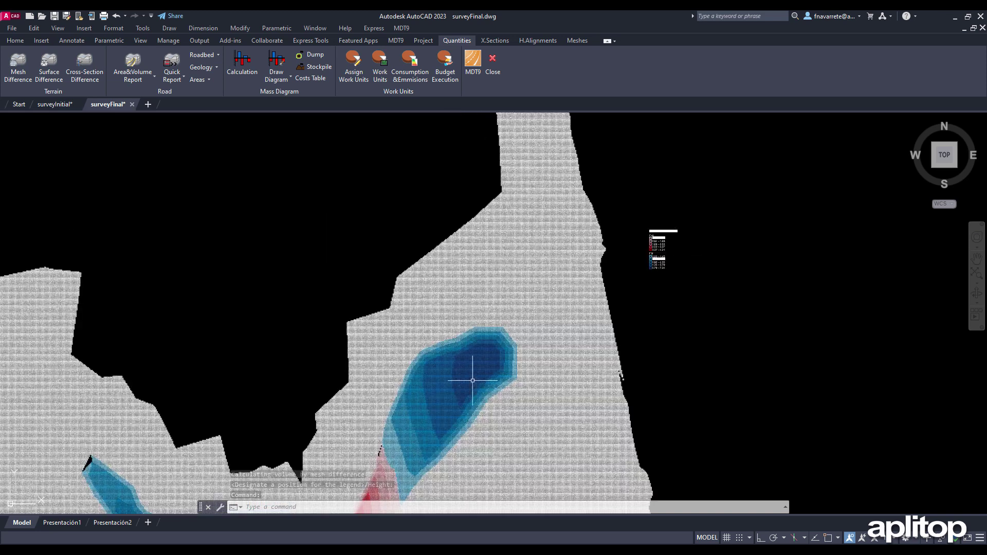
scroll(448, 381, "down", 4)
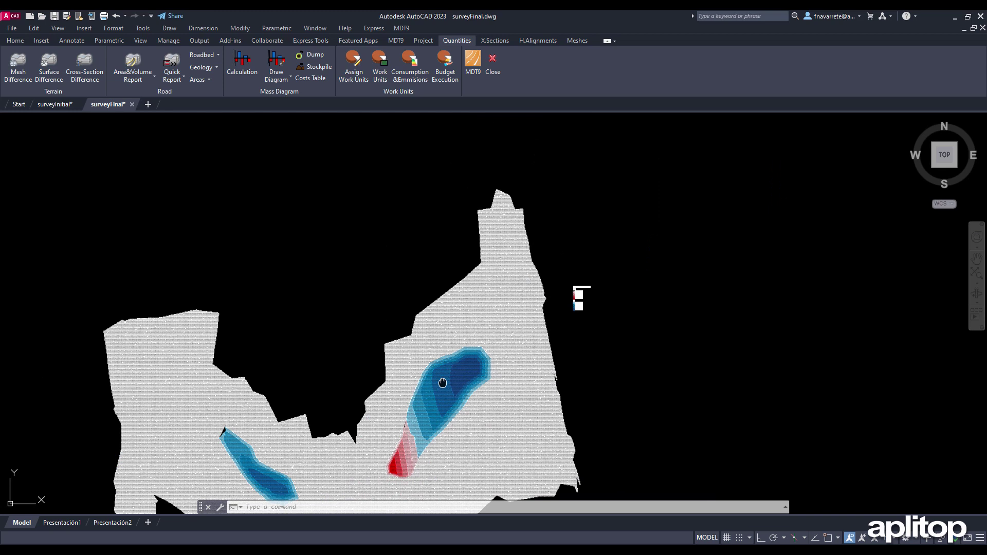
mouse_move(443, 381)
middle_mouse_down()
mouse_move(504, 339)
mouse_move(545, 283)
mouse_move(569, 269)
middle_mouse_up()
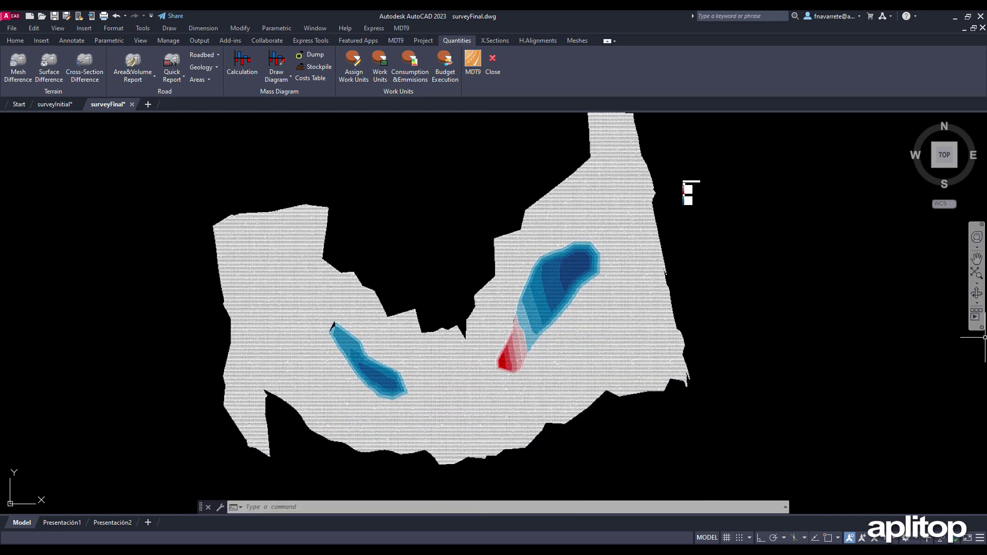
Step: Open the plots.dwg drawing in a new tab
left_click(44, 16)
left_click(443, 208)
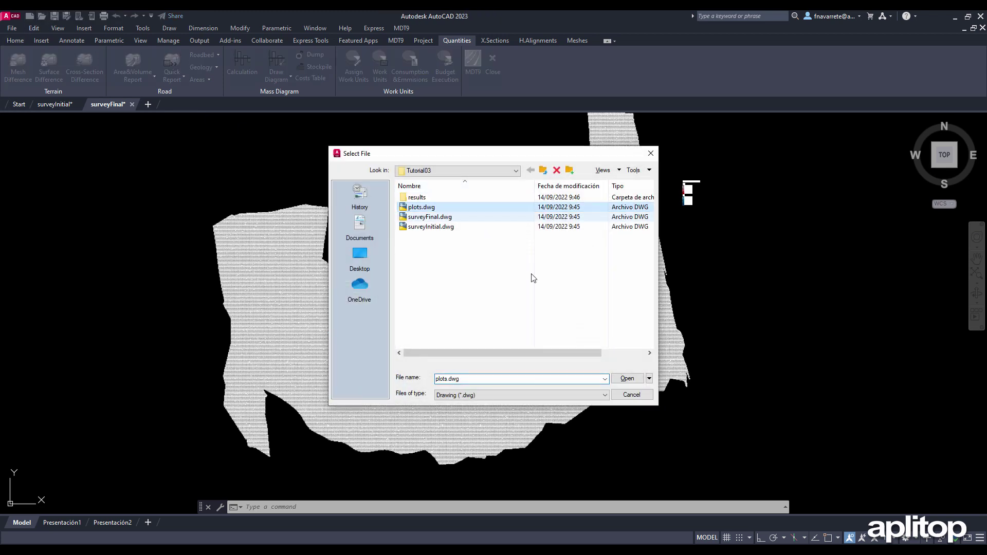
left_click(637, 375)
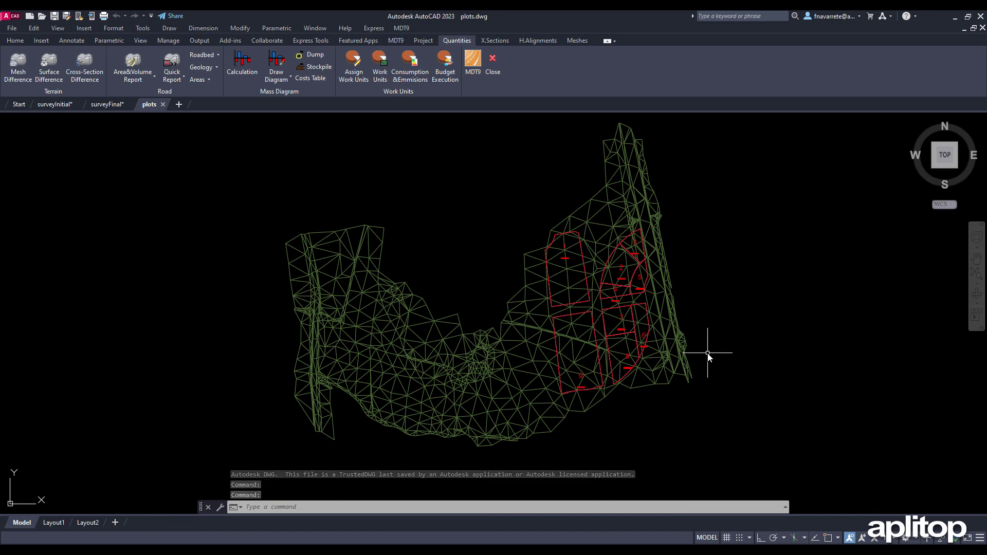
Step: Start MDT9 Quantity Takeoff > Volumes > Volume by Plots for the drawing's plots
left_click(401, 29)
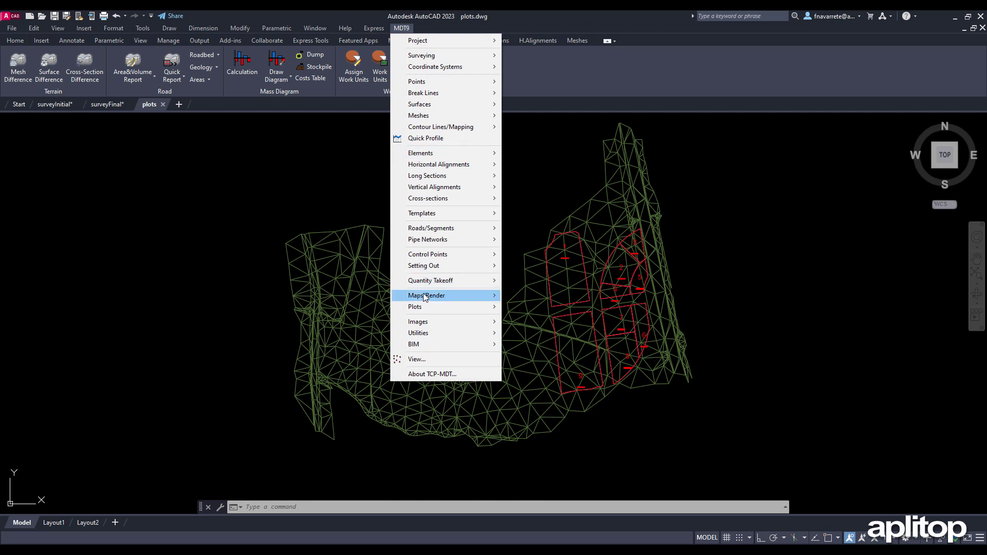
mouse_move(431, 286)
mouse_move(524, 281)
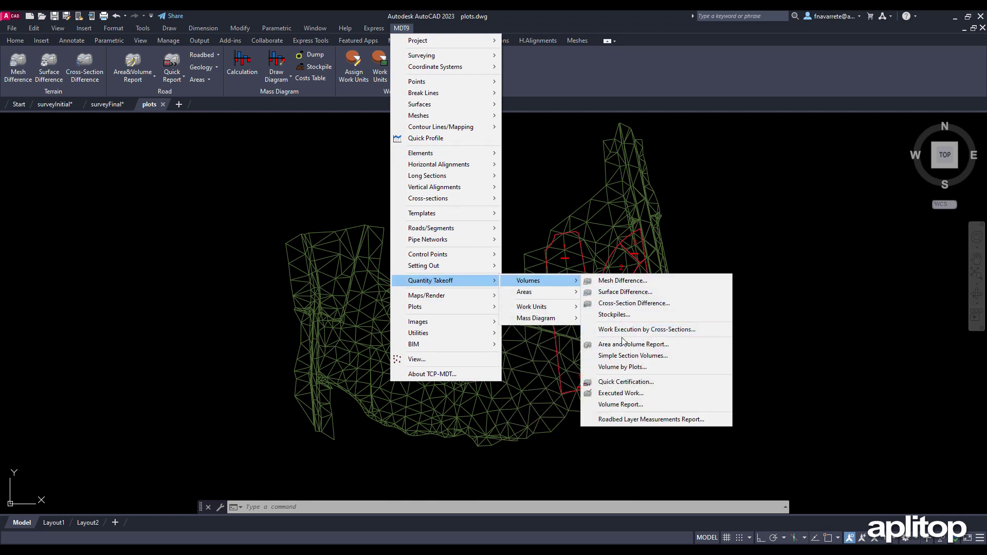
left_click(624, 367)
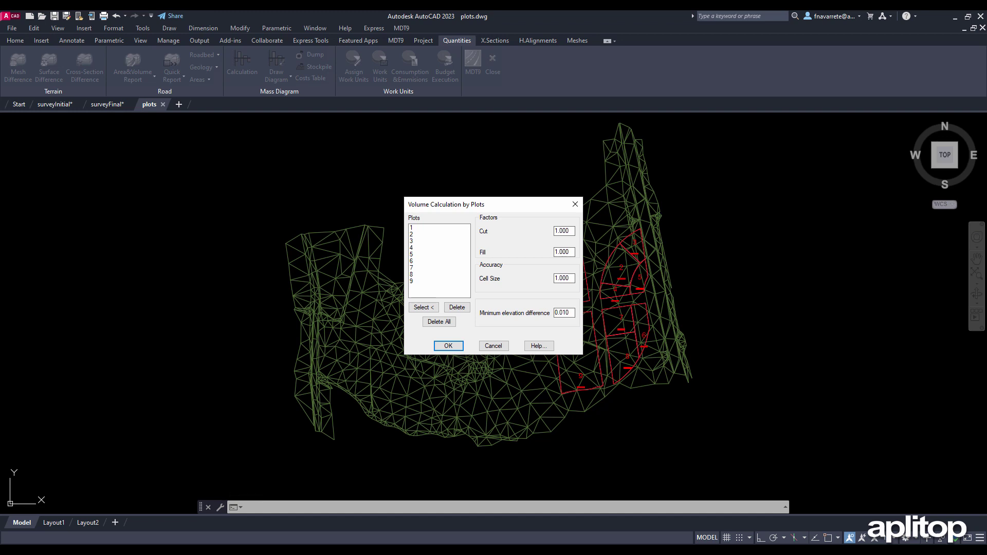
Step: Compute plot volumes from surveyInitial.SUP to surveyFinal.SUP (6415.273 m³ fill) and enable Draw volumes
left_click(447, 346)
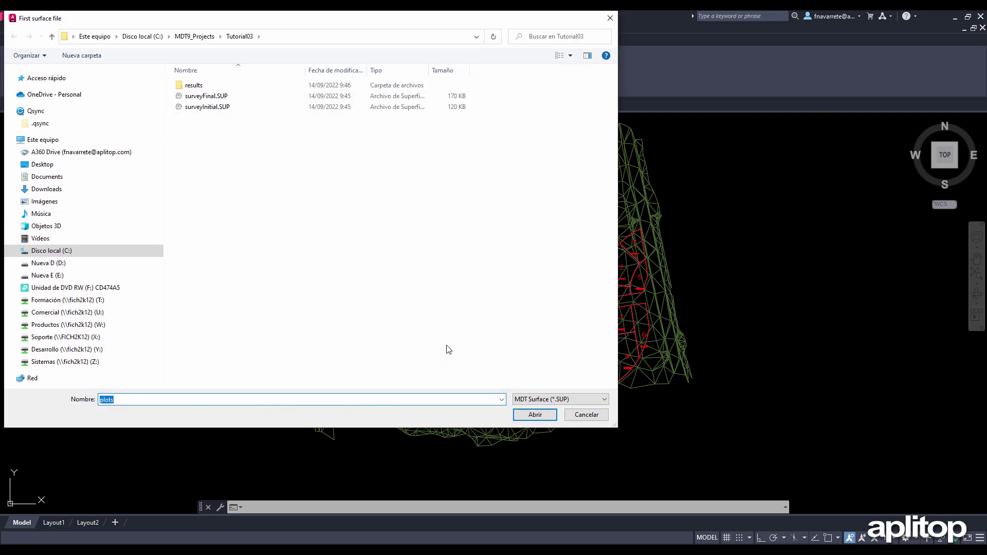
left_click(219, 109)
left_click(518, 414)
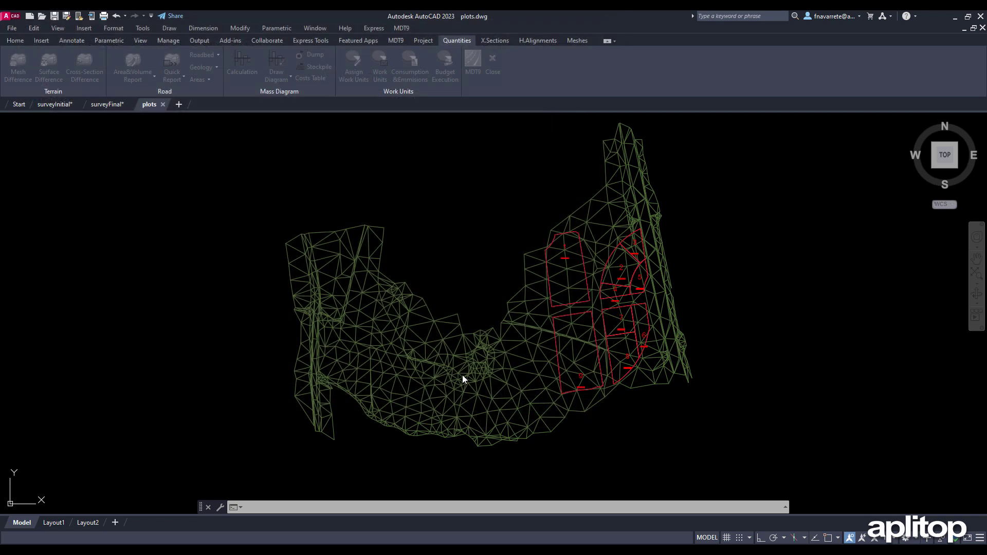
left_click(242, 97)
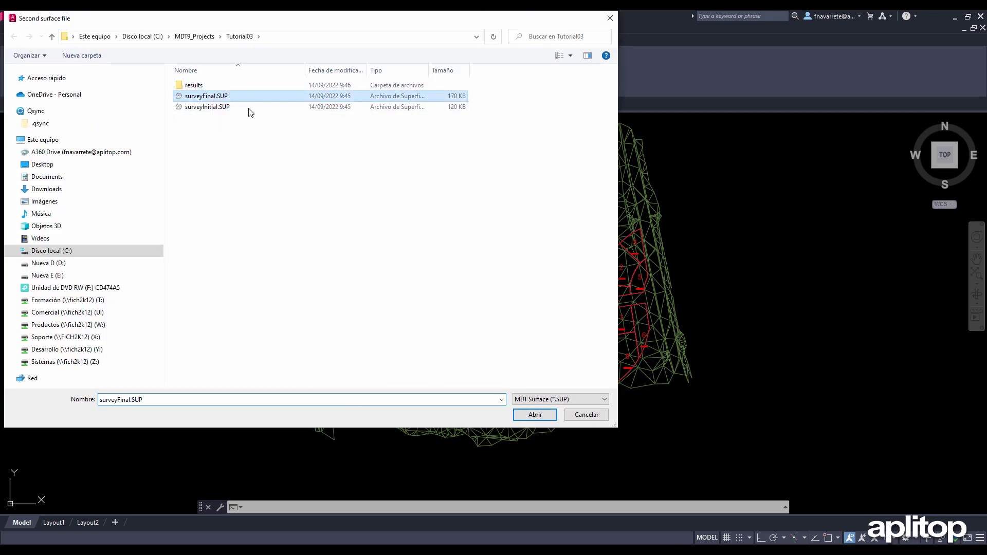
left_click(534, 415)
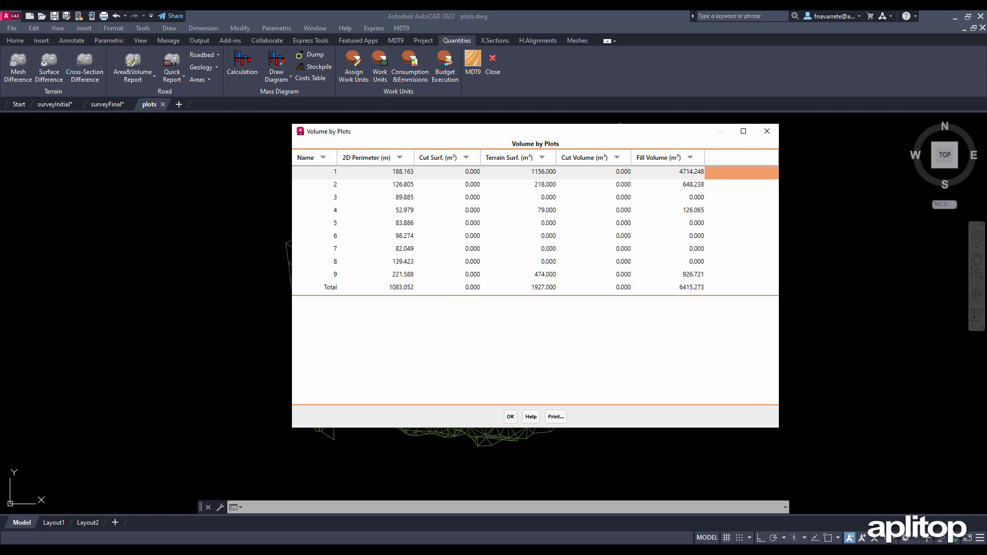
left_click(510, 417)
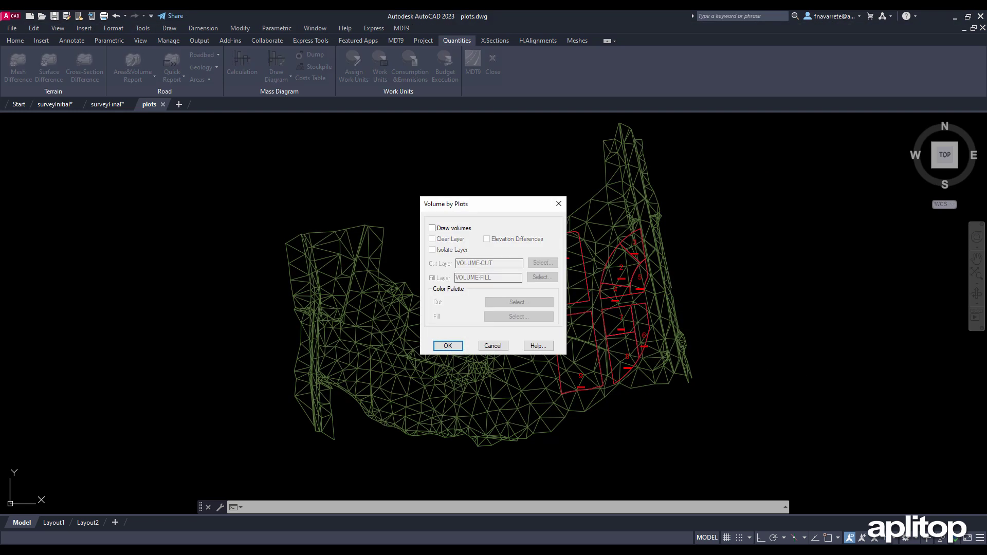
left_click(455, 228)
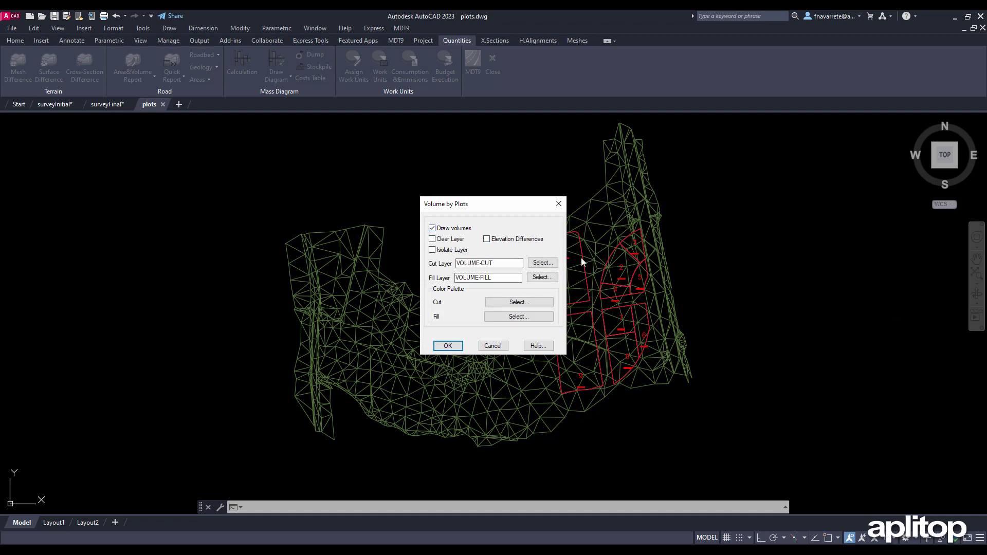